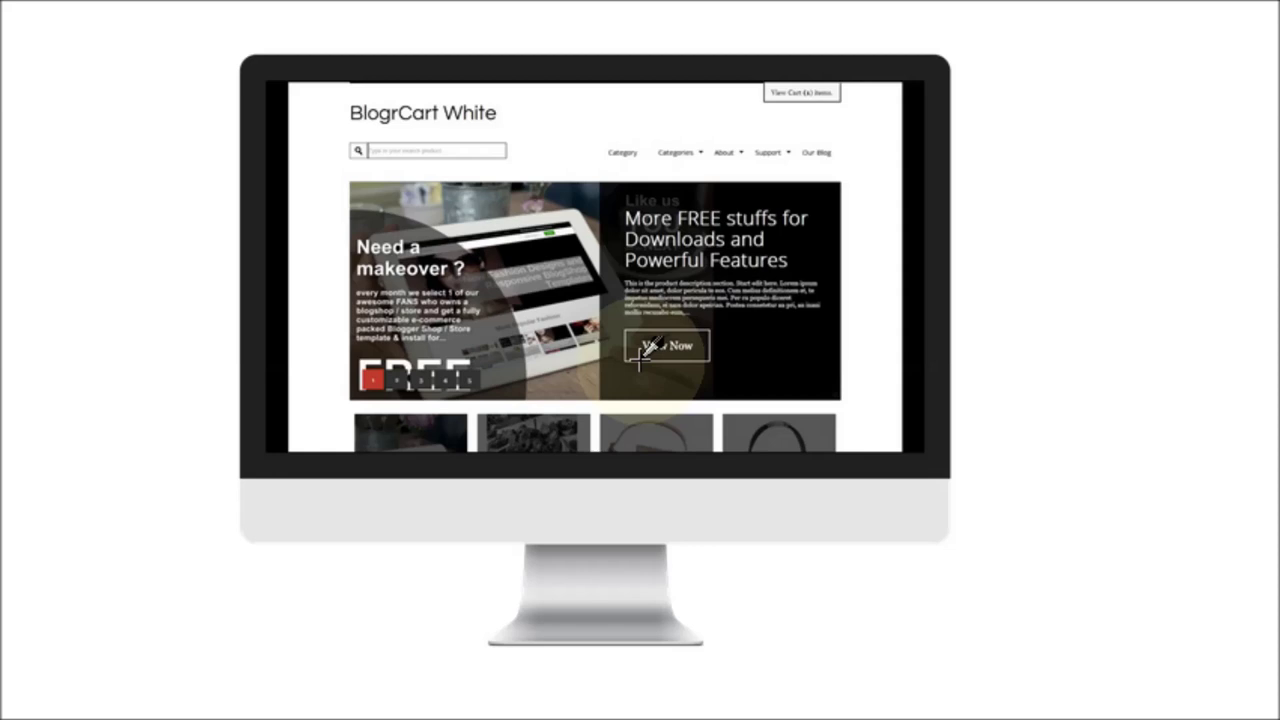
- Scroll the BlogrCart White article to the Install Custom Product Post Template code
scroll(645, 365, down, 12)
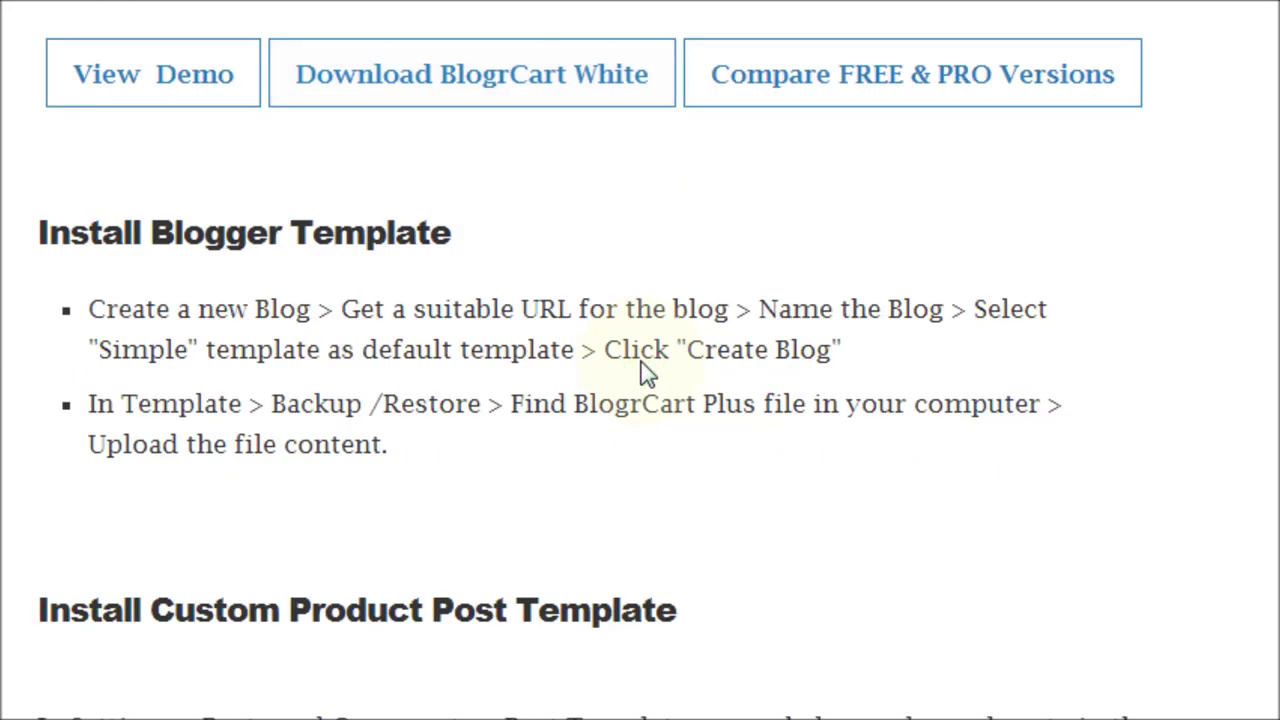
scroll(645, 372, down, 3)
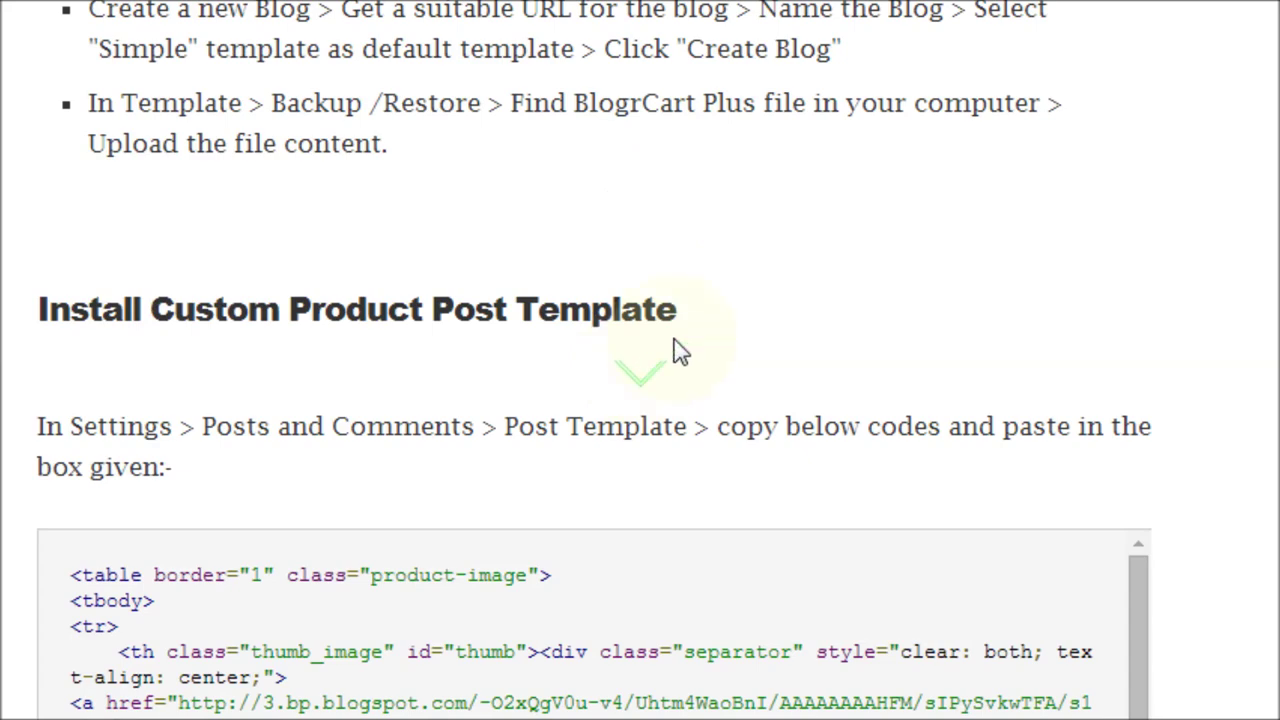
scroll(680, 351, down, 2)
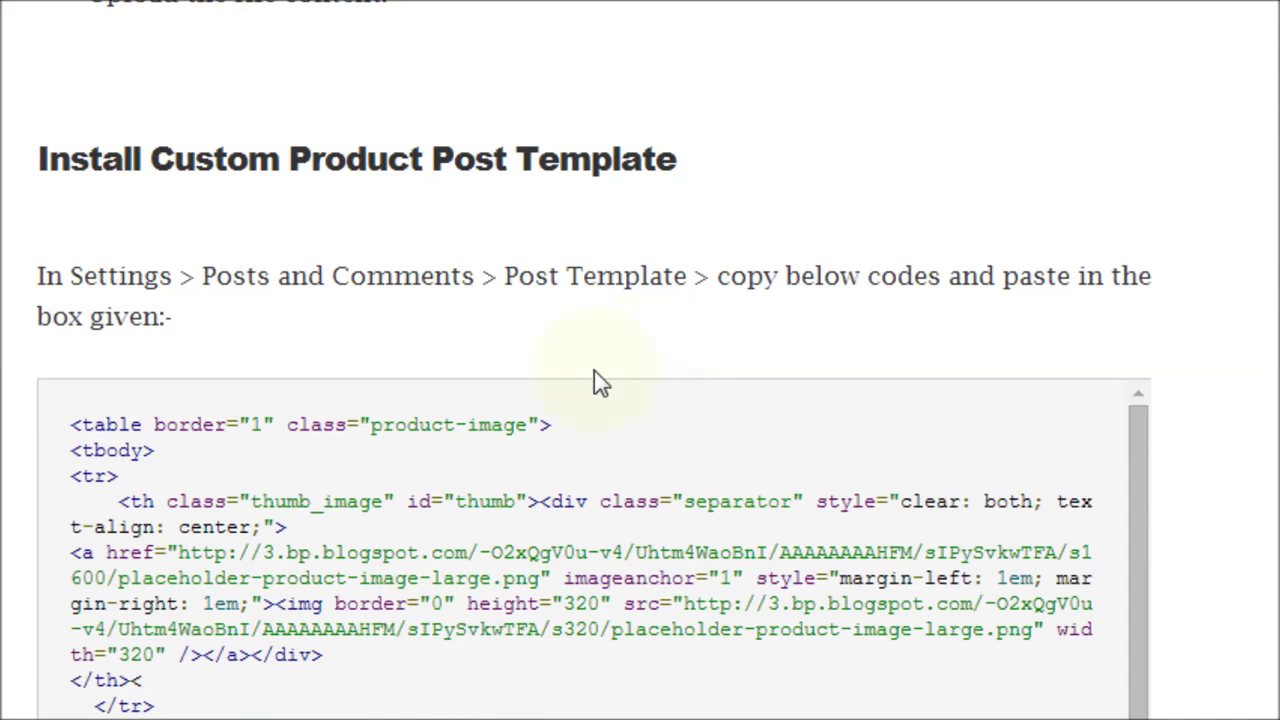
scroll(346, 368, down, 5)
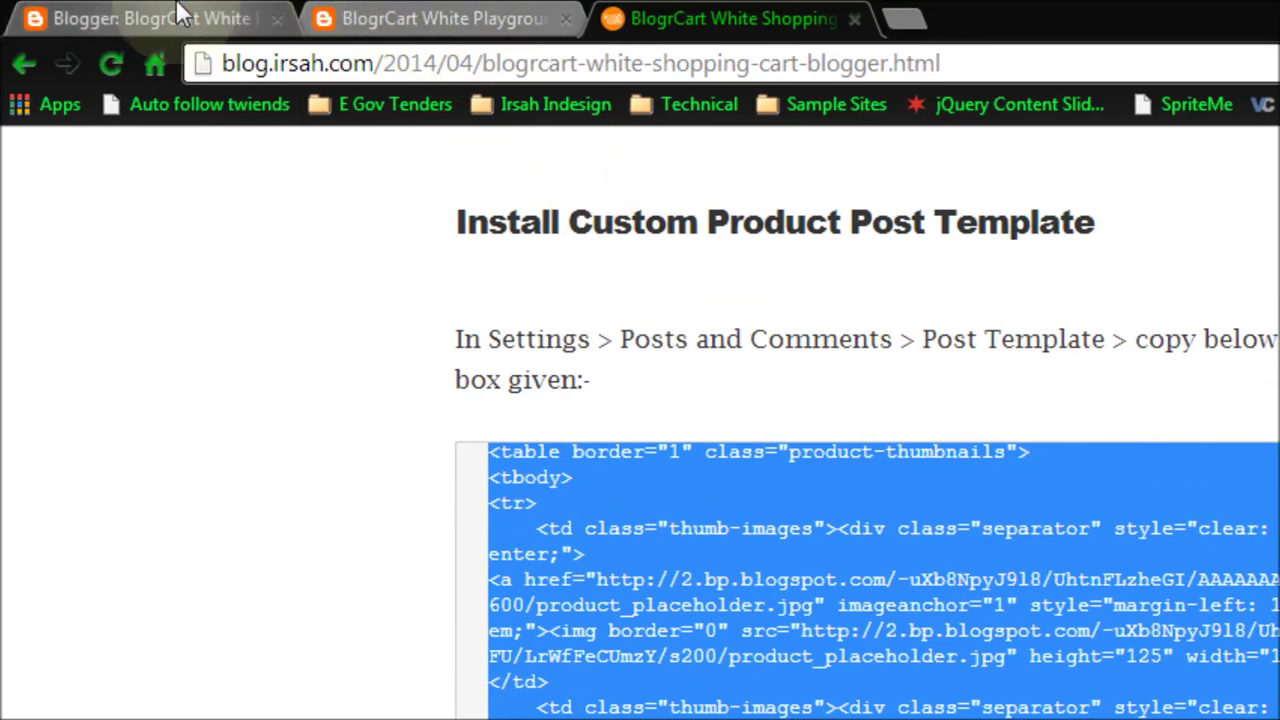
click(178, 14)
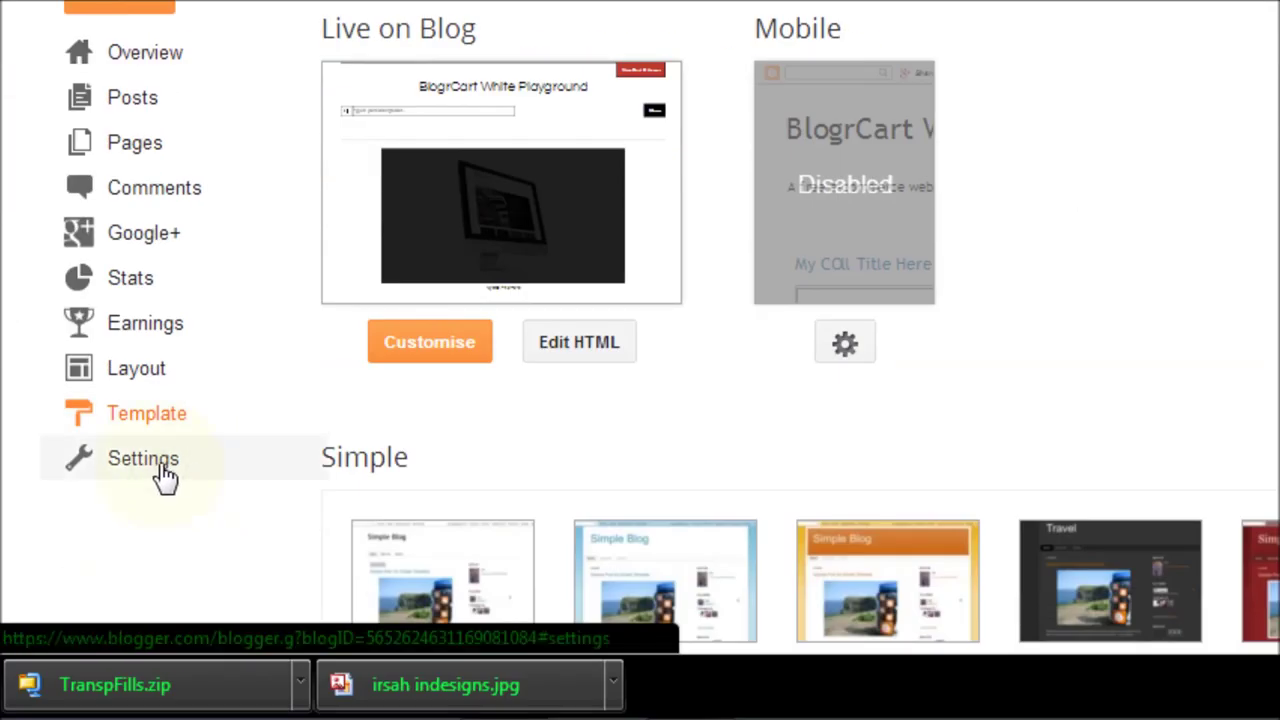
- Paste the BlogrCart product template code into the Post Template setting and save it
click(165, 478)
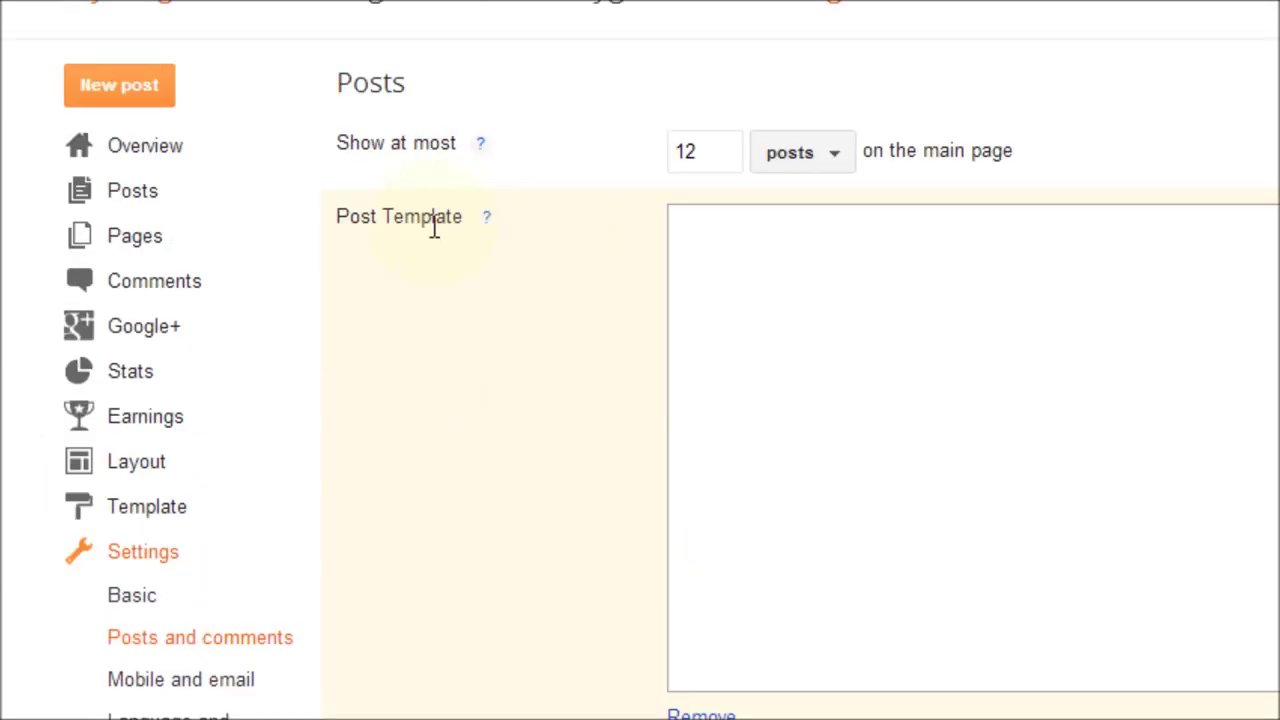
click(785, 249)
right_click(712, 234)
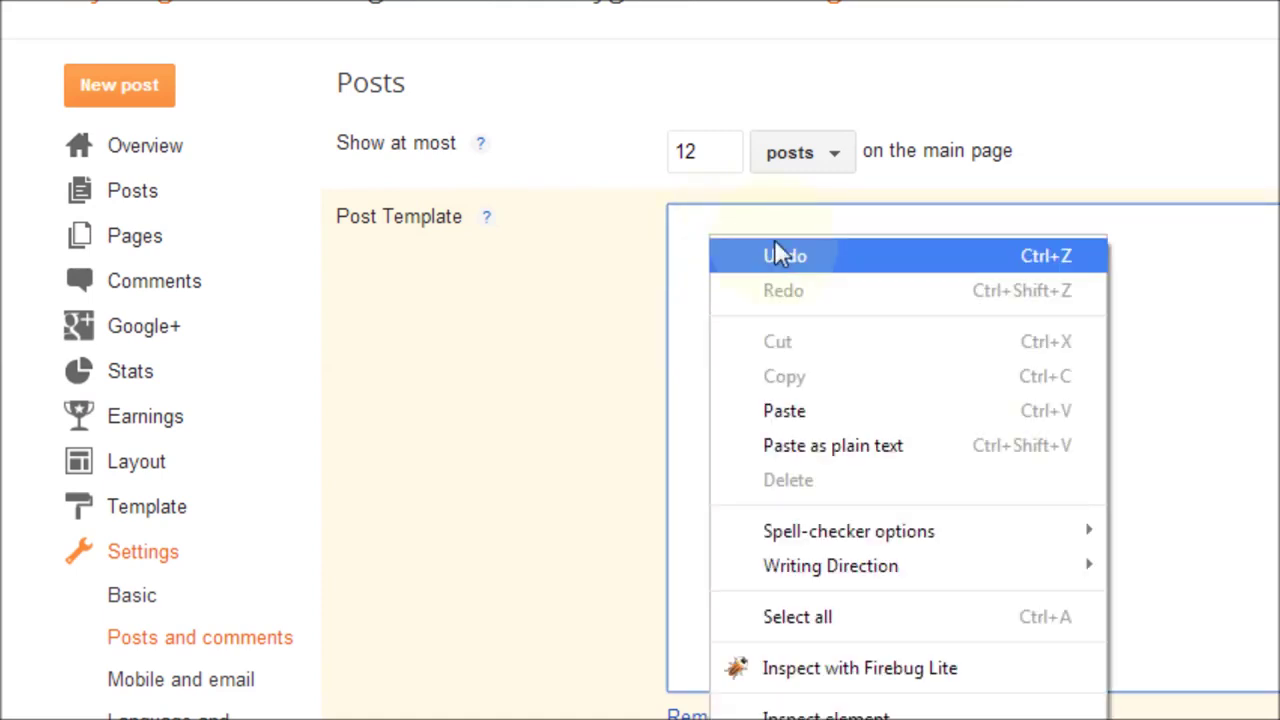
click(806, 408)
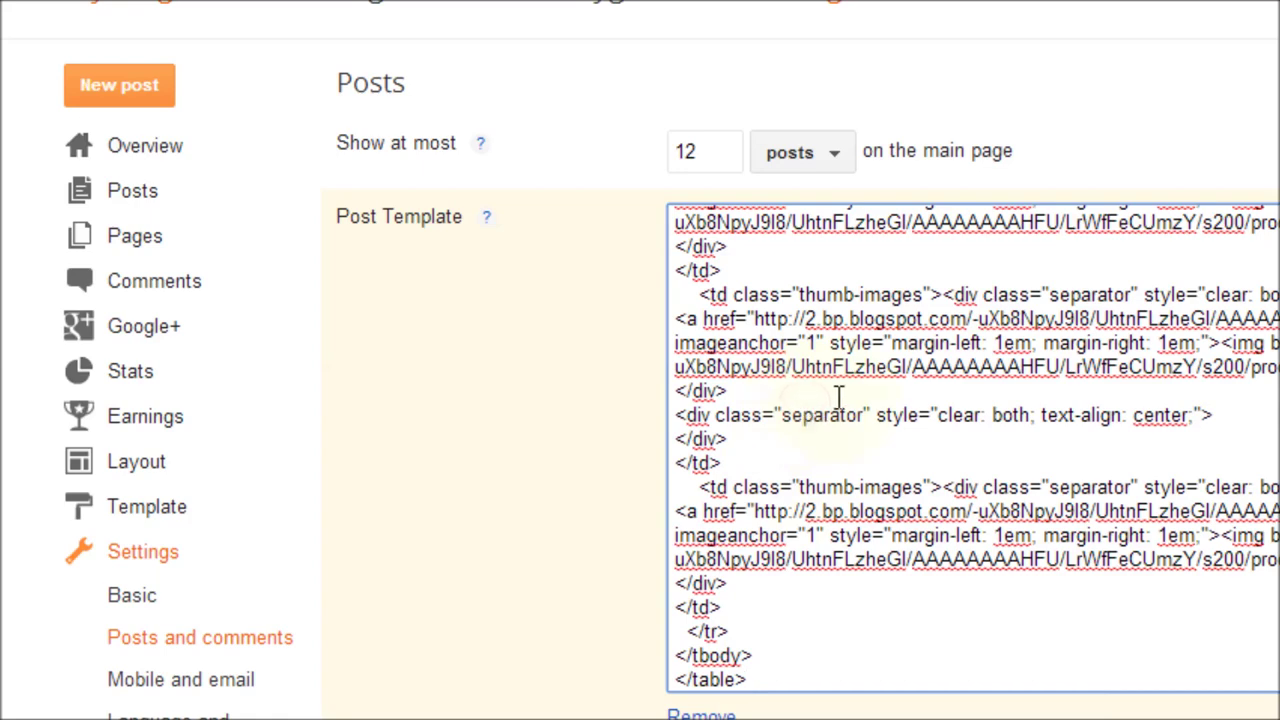
click(789, 467)
scroll(900, 300, up, 15)
click(1062, 153)
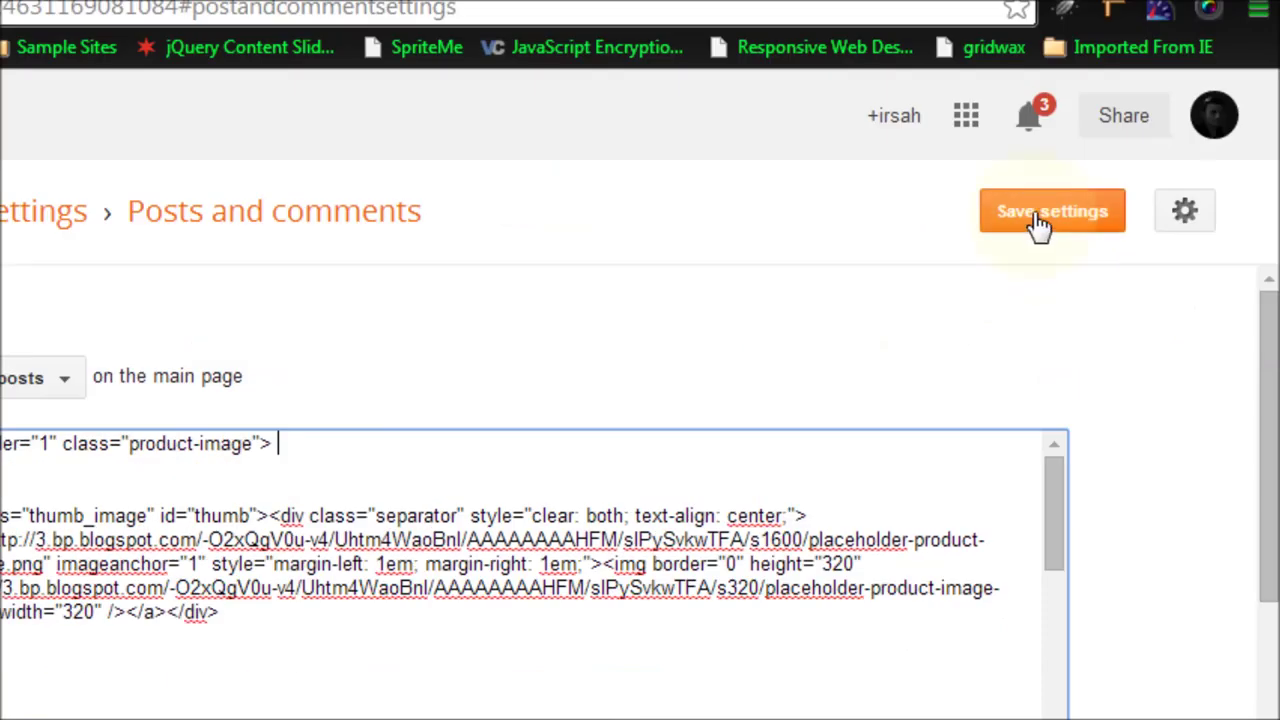
click(1032, 225)
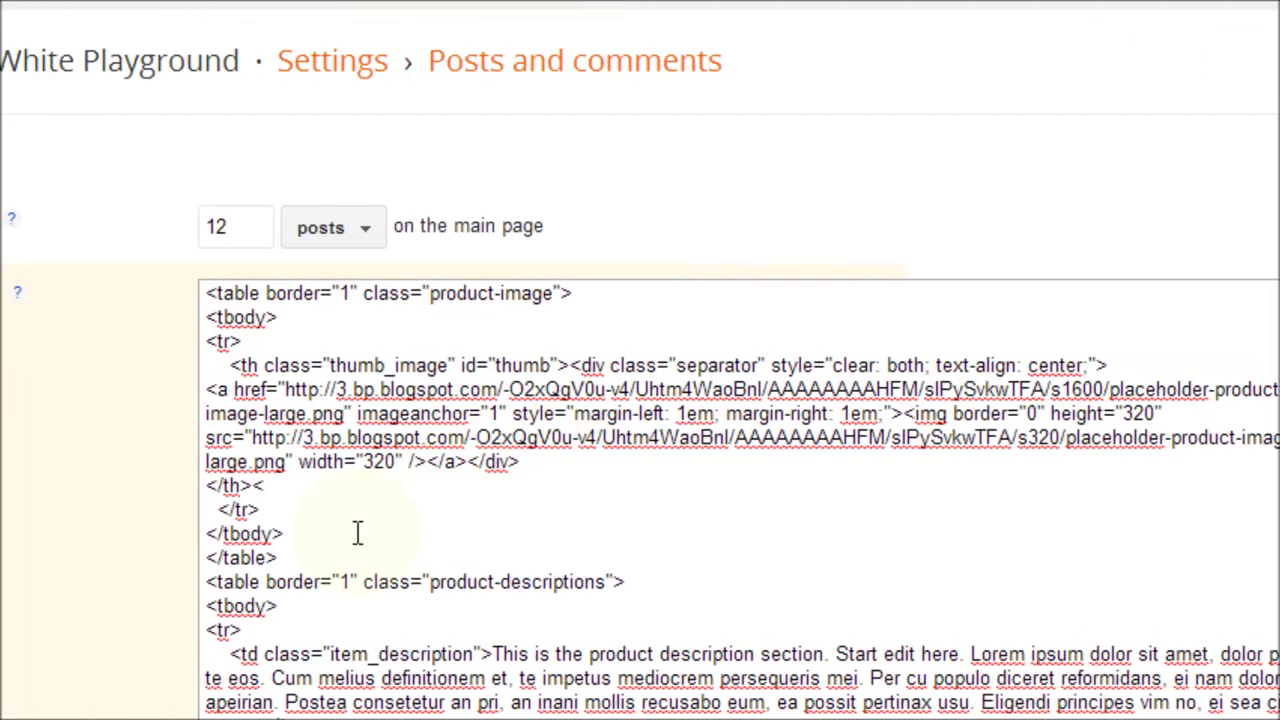
click(358, 533)
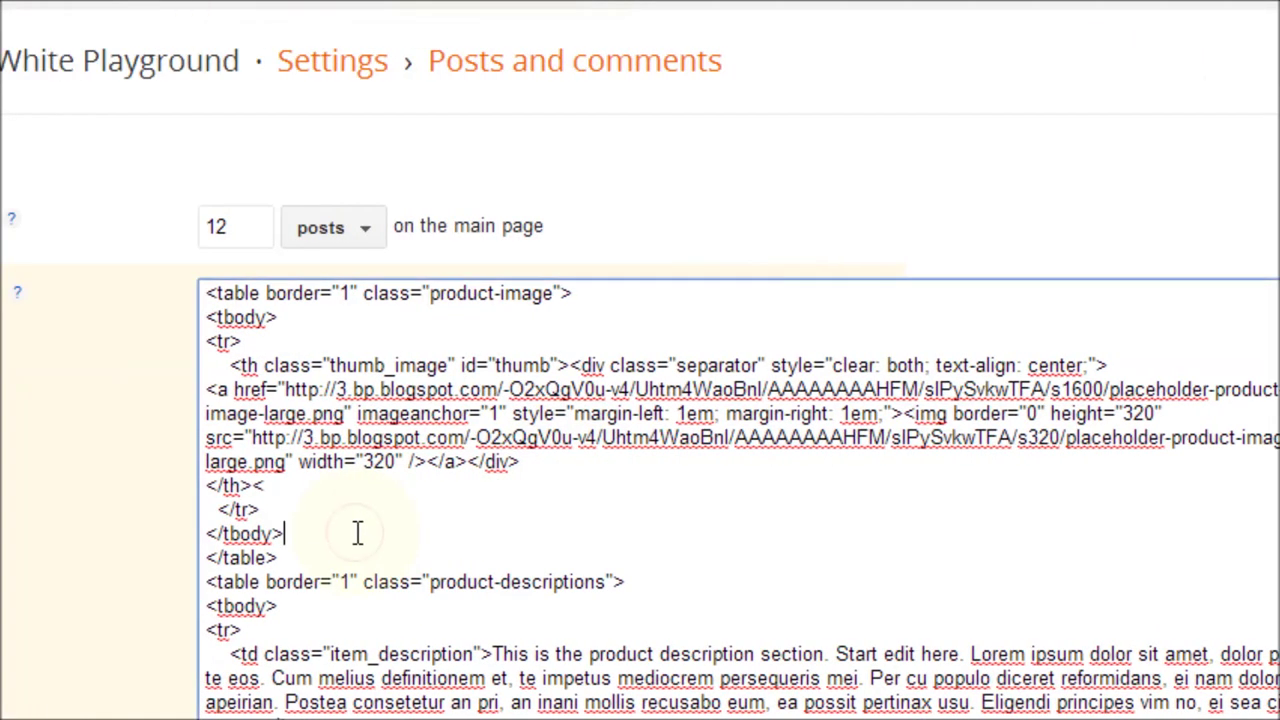
scroll(380, 510, down, 4)
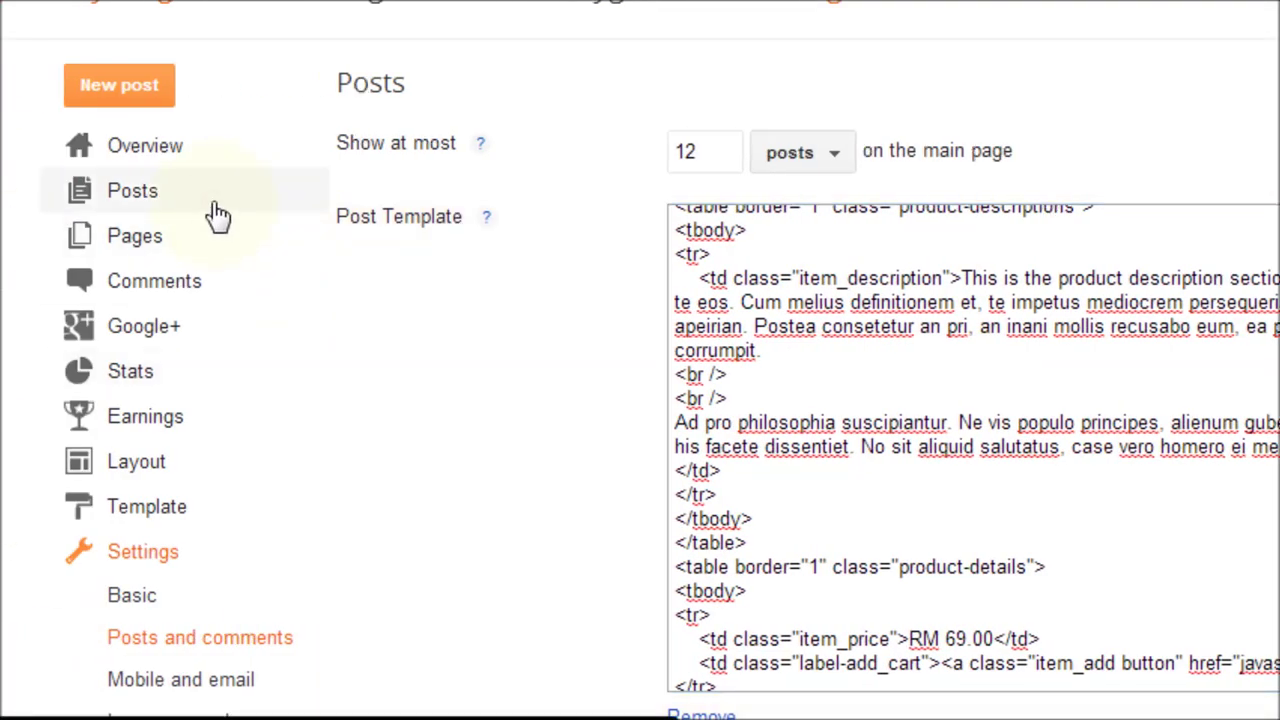
- Start a new post from the Posts list, prefilled with the product template
click(215, 205)
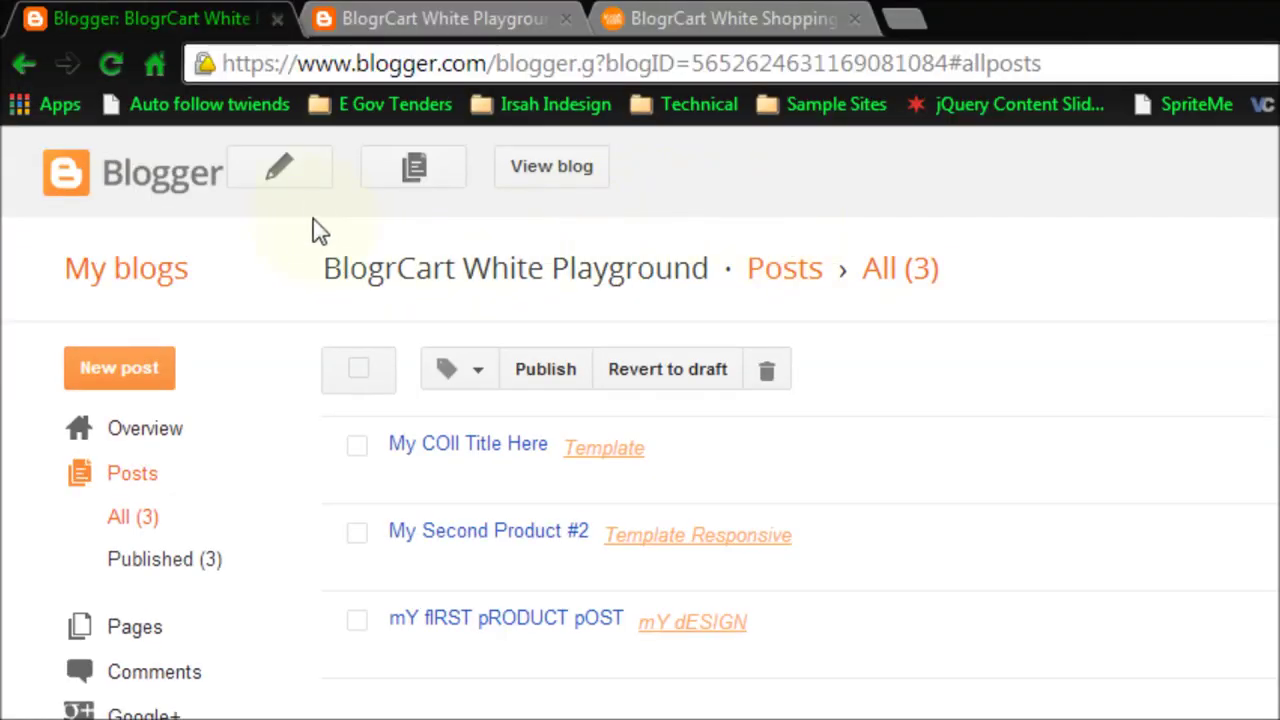
click(300, 183)
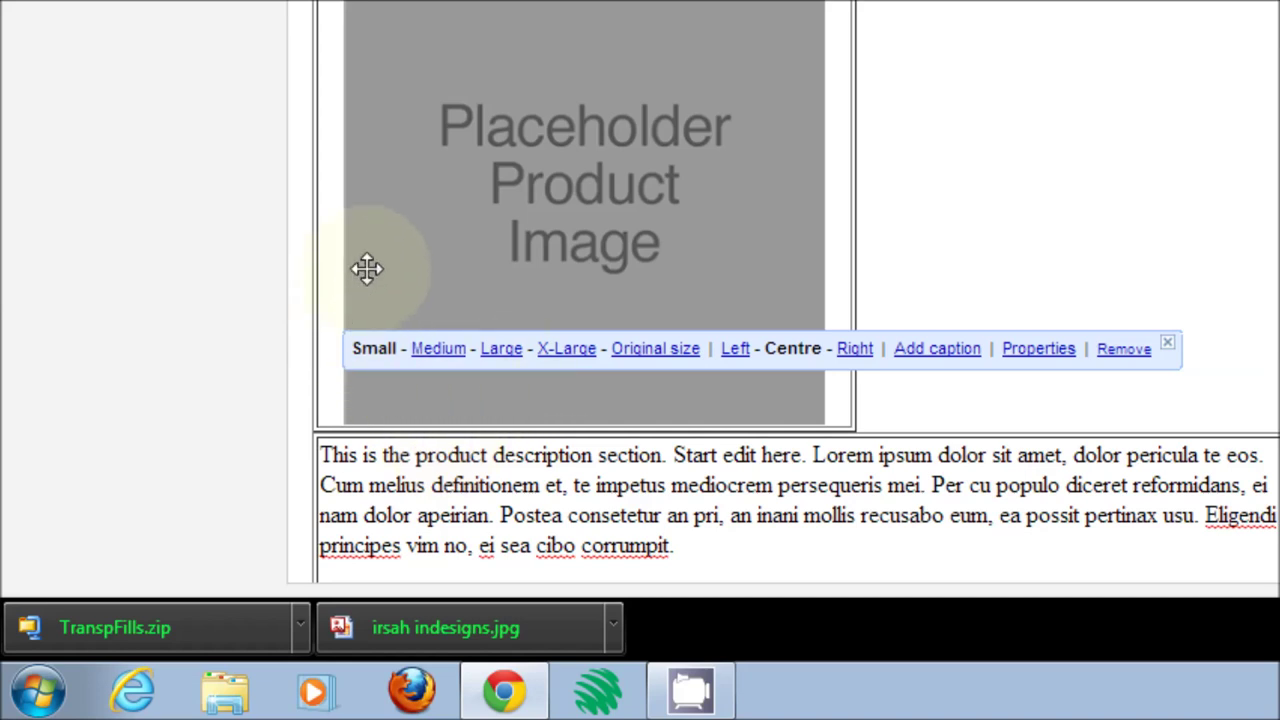
click(336, 288)
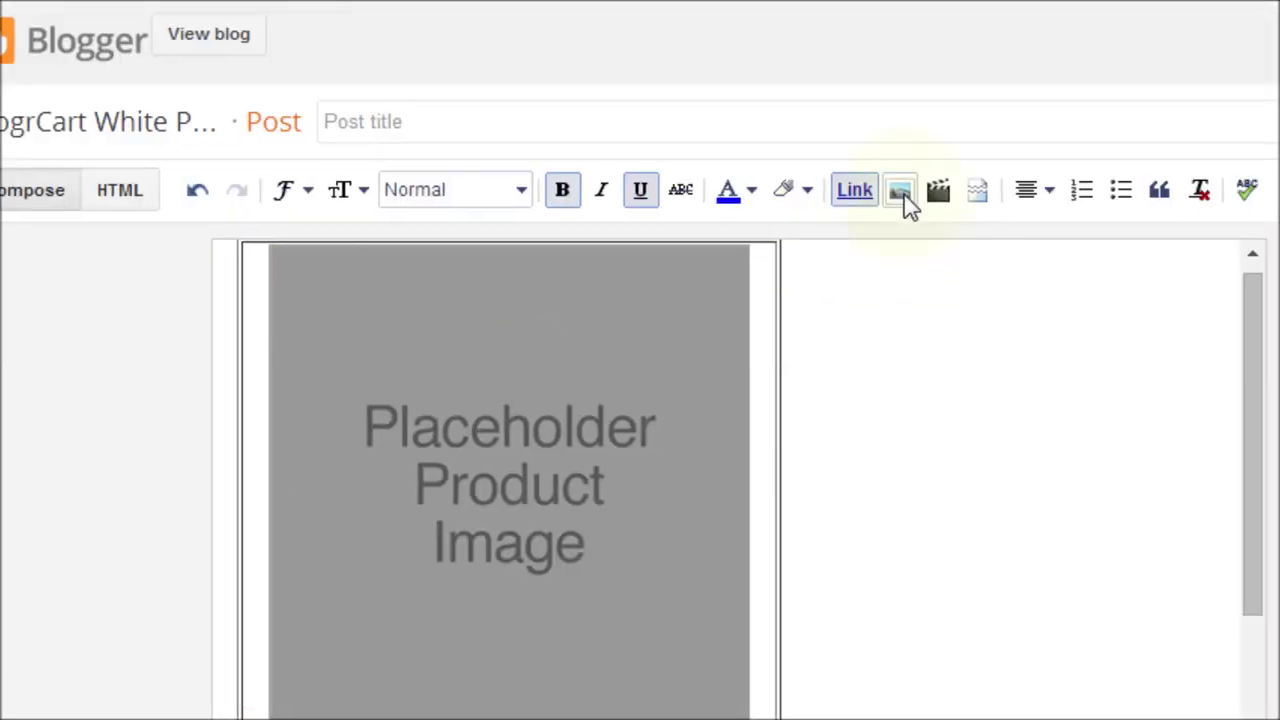
- Upload the imac2013_front mockup image and insert it into the post
click(906, 197)
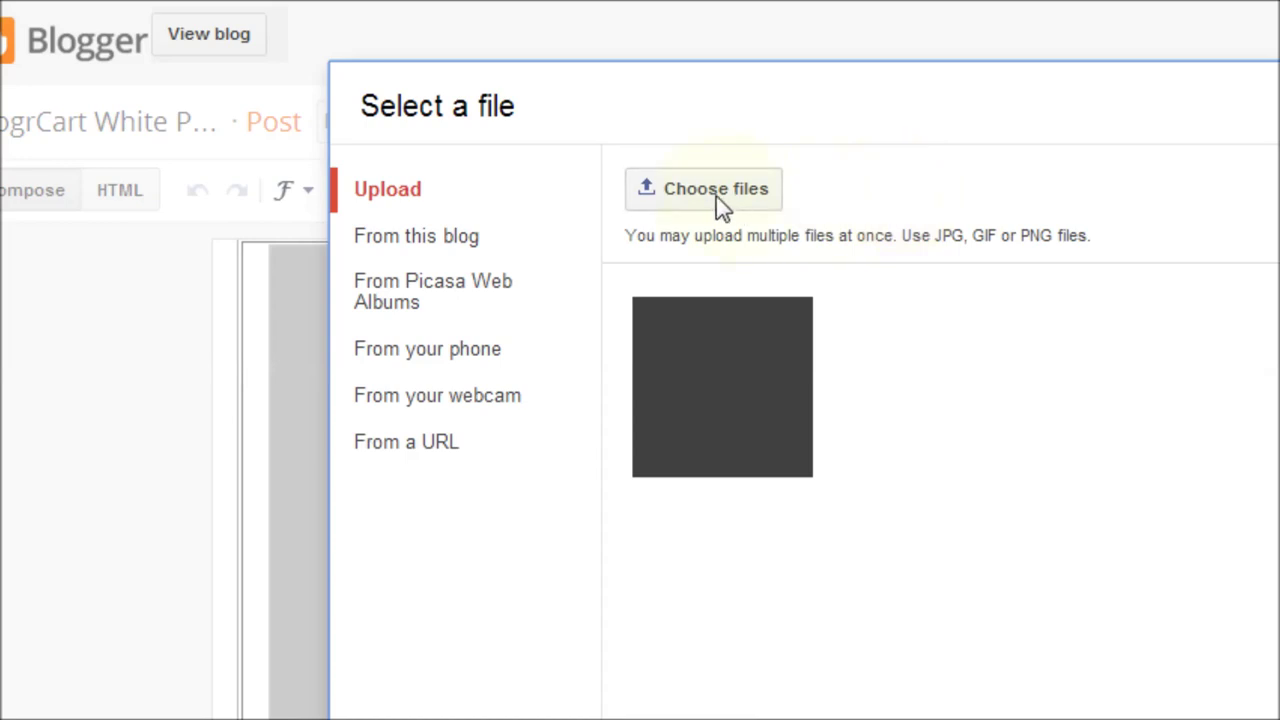
click(720, 195)
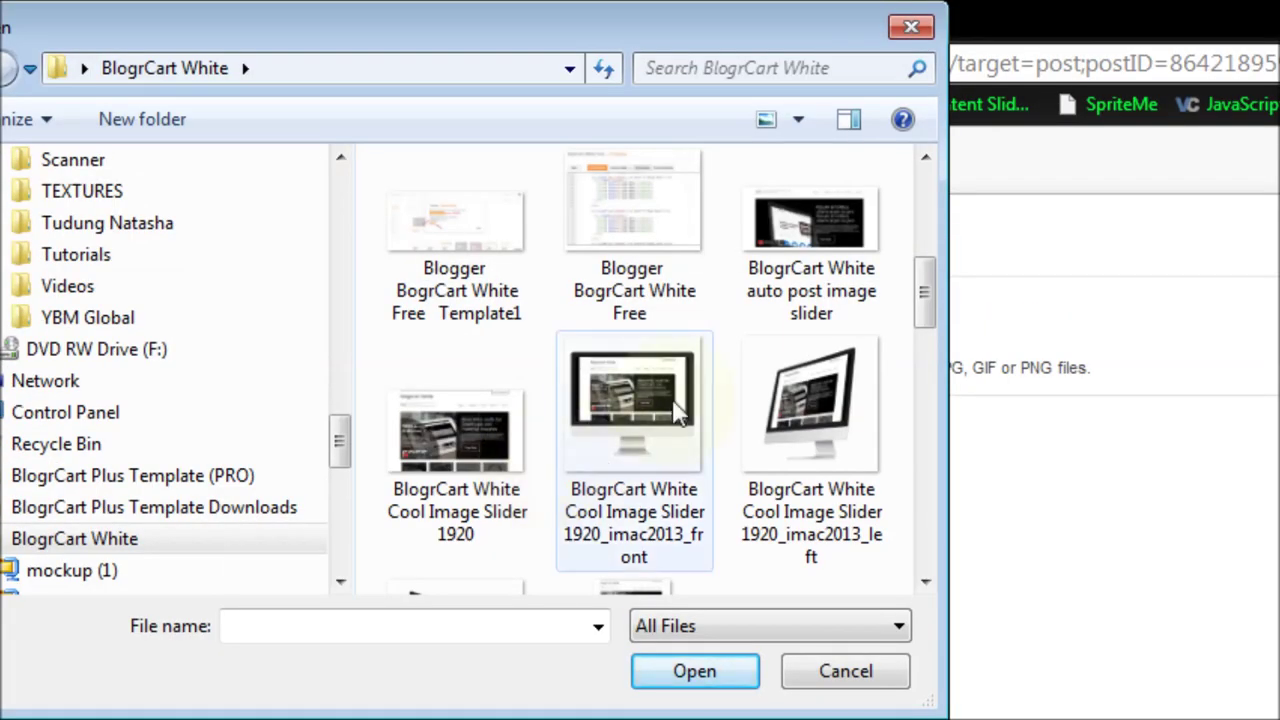
click(664, 428)
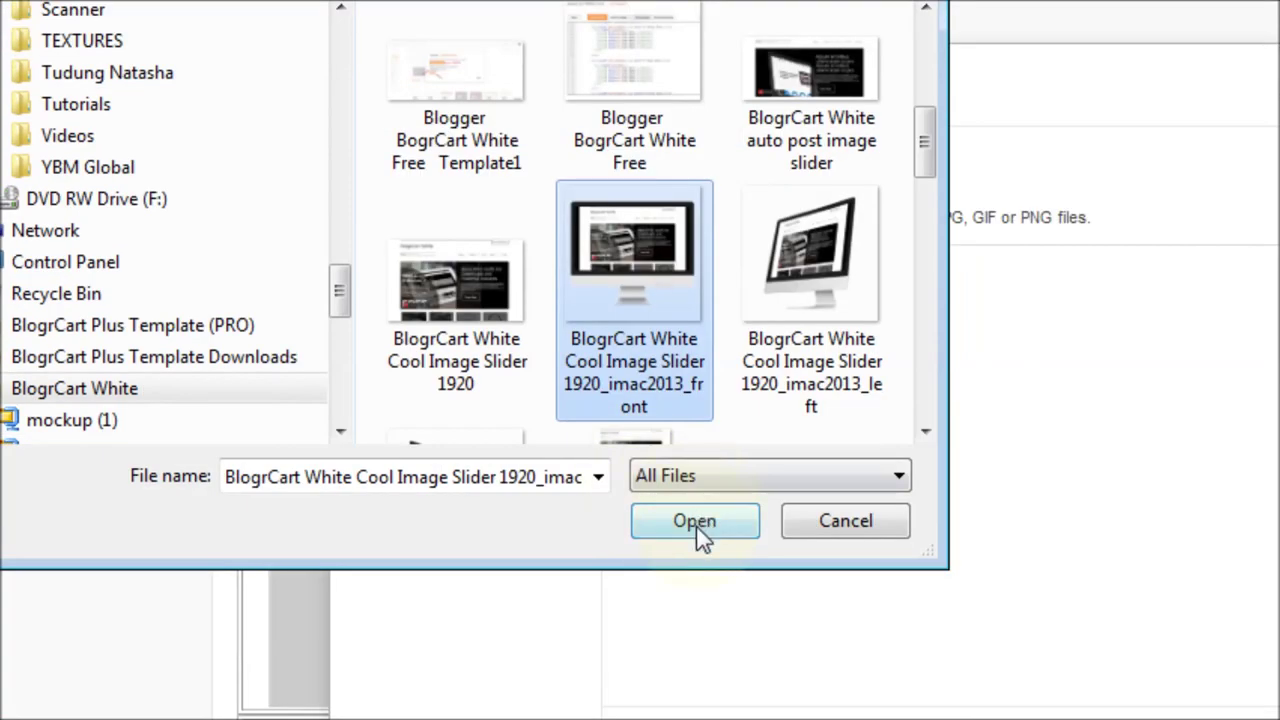
click(699, 530)
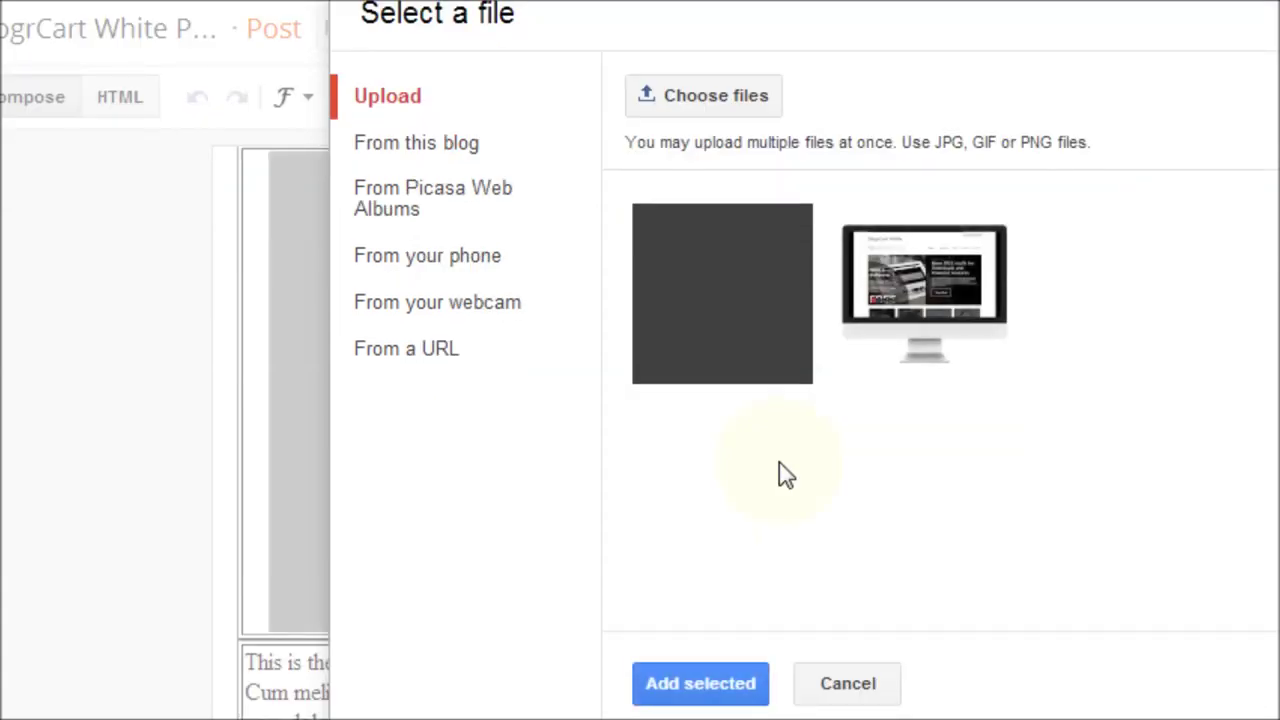
click(903, 318)
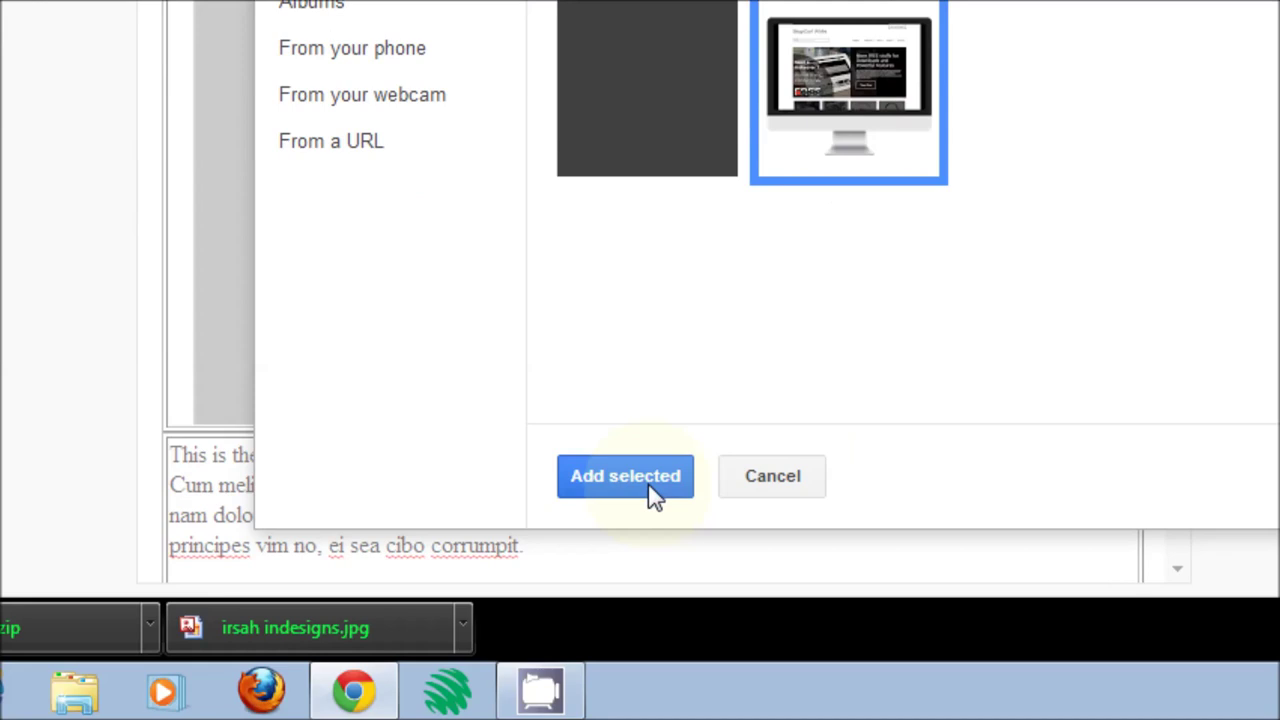
click(653, 493)
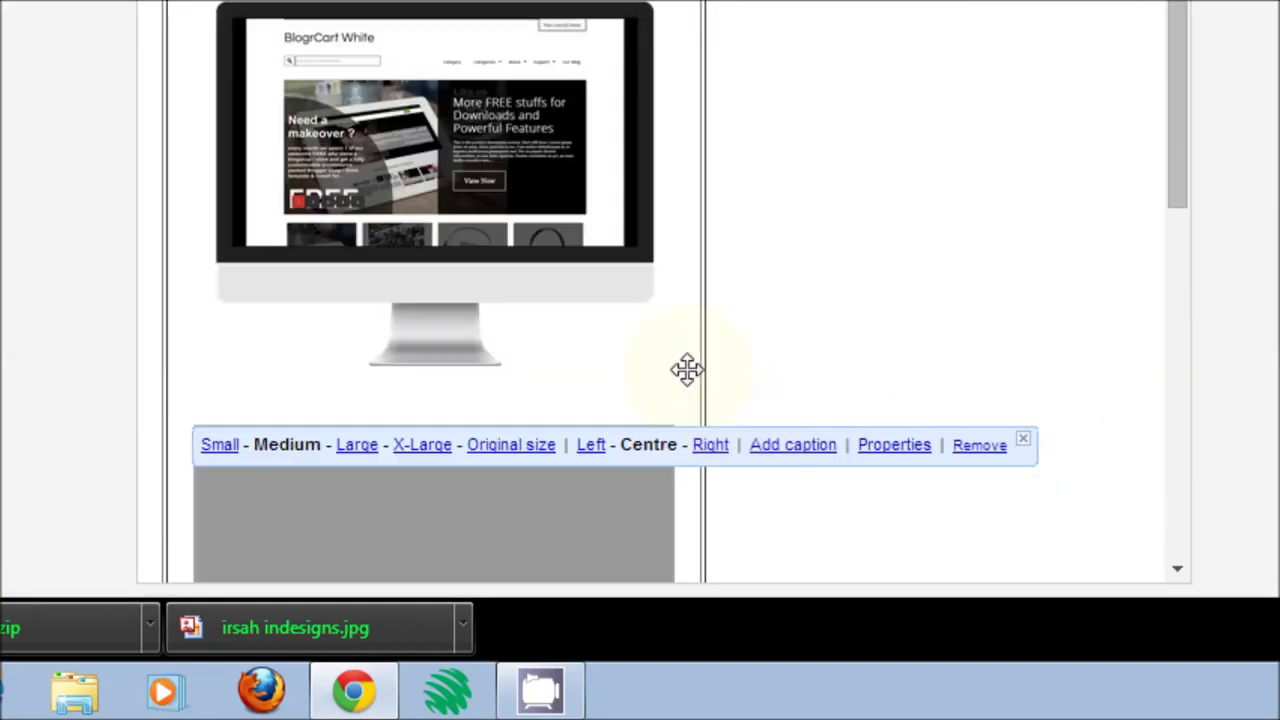
- Remove the placeholder product image, leaving the iMac mockup above the description
scroll(500, 200, down, 2)
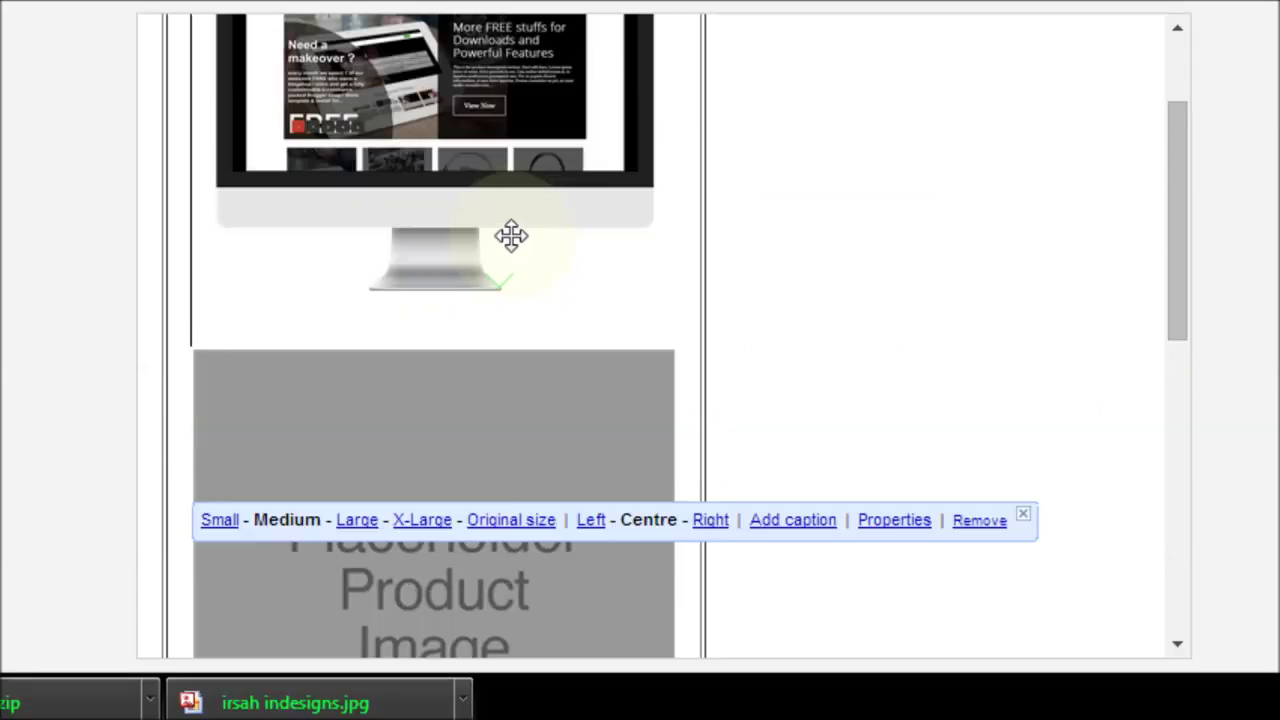
scroll(510, 150, down, 2)
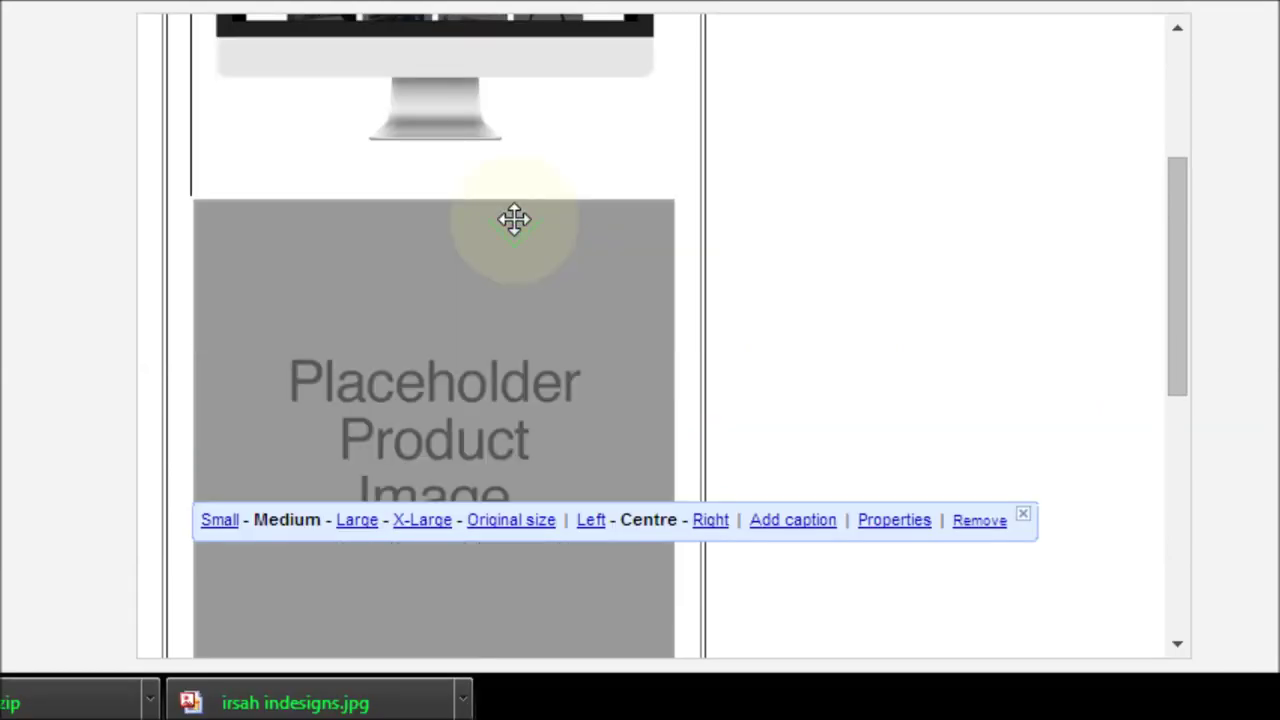
scroll(516, 205, down, 3)
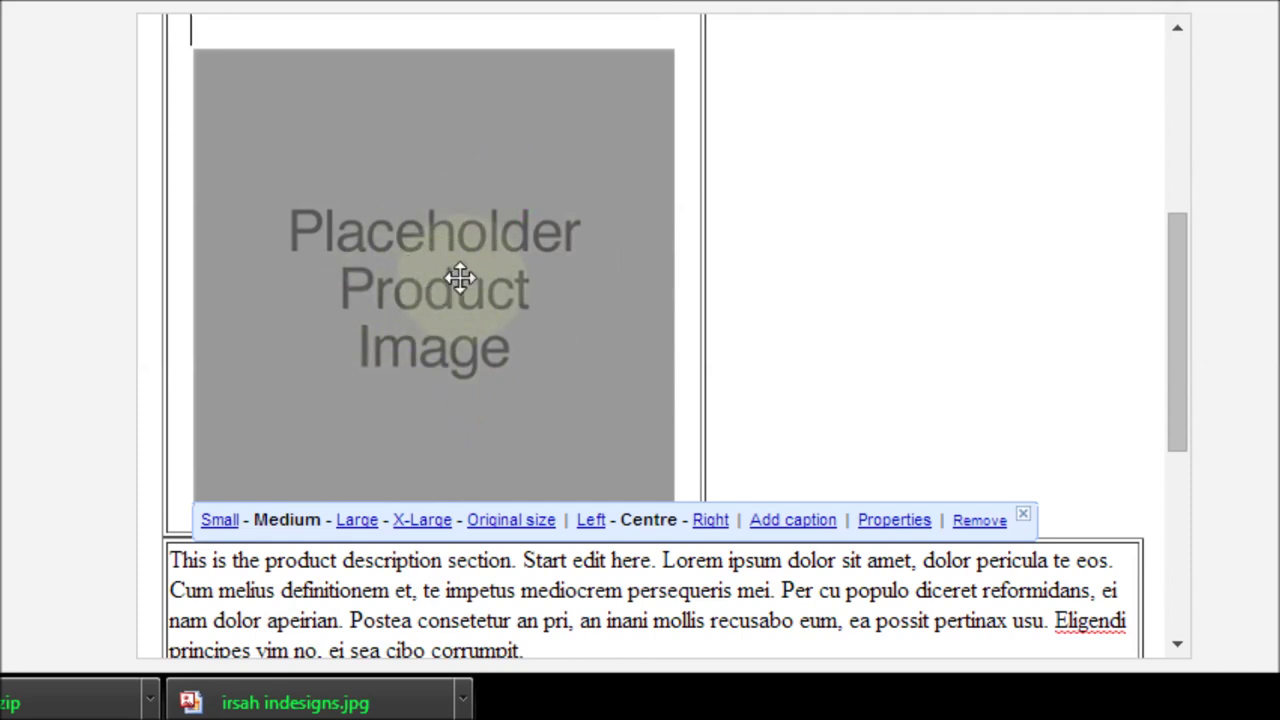
click(459, 278)
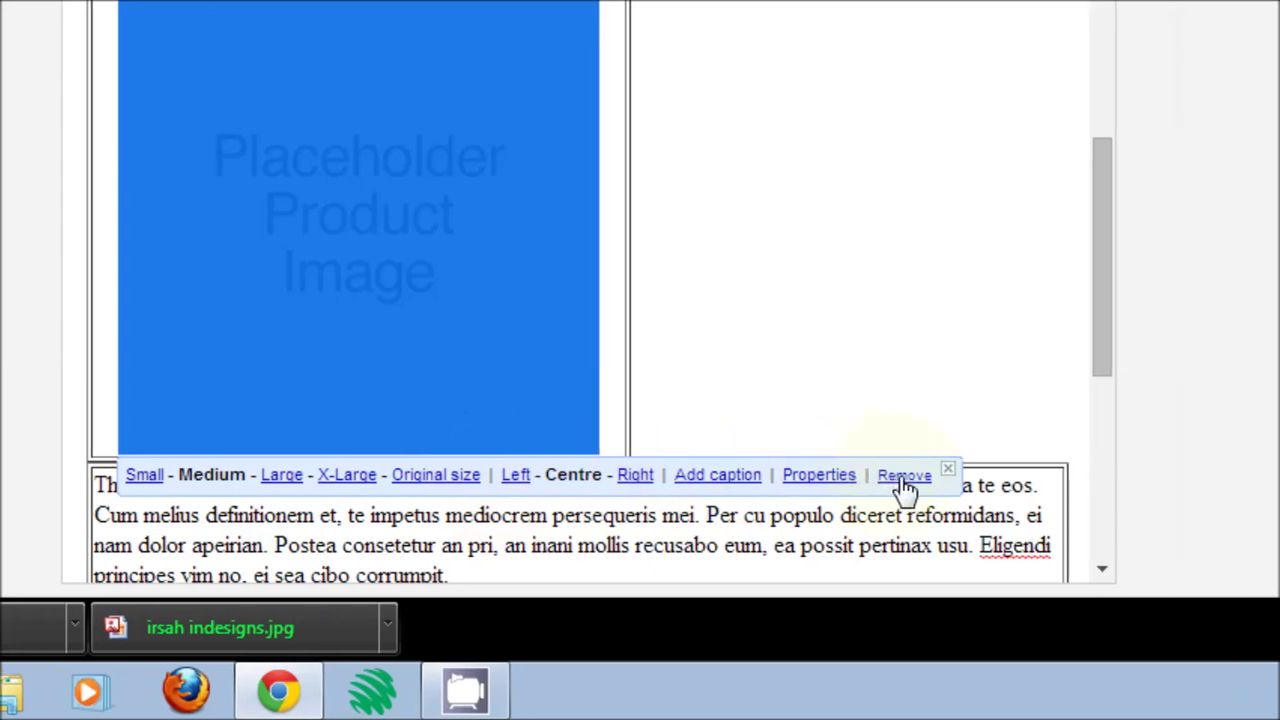
click(904, 478)
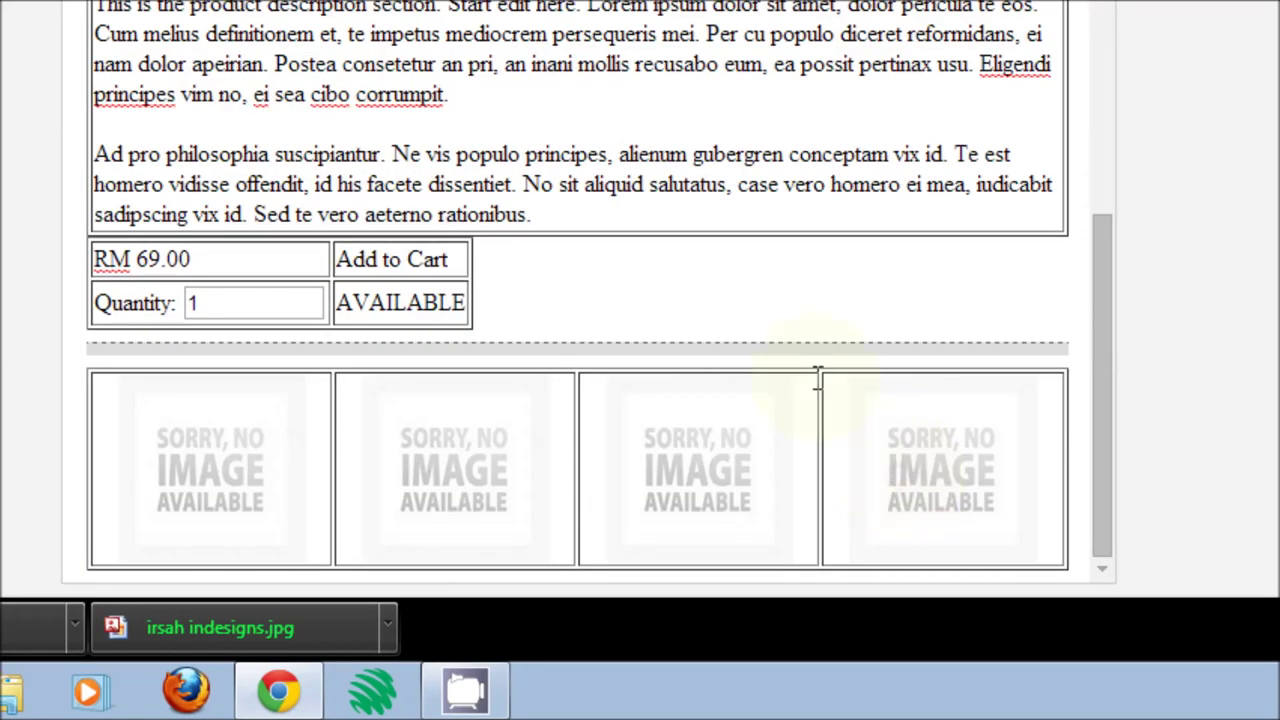
scroll(638, 250, up, 5)
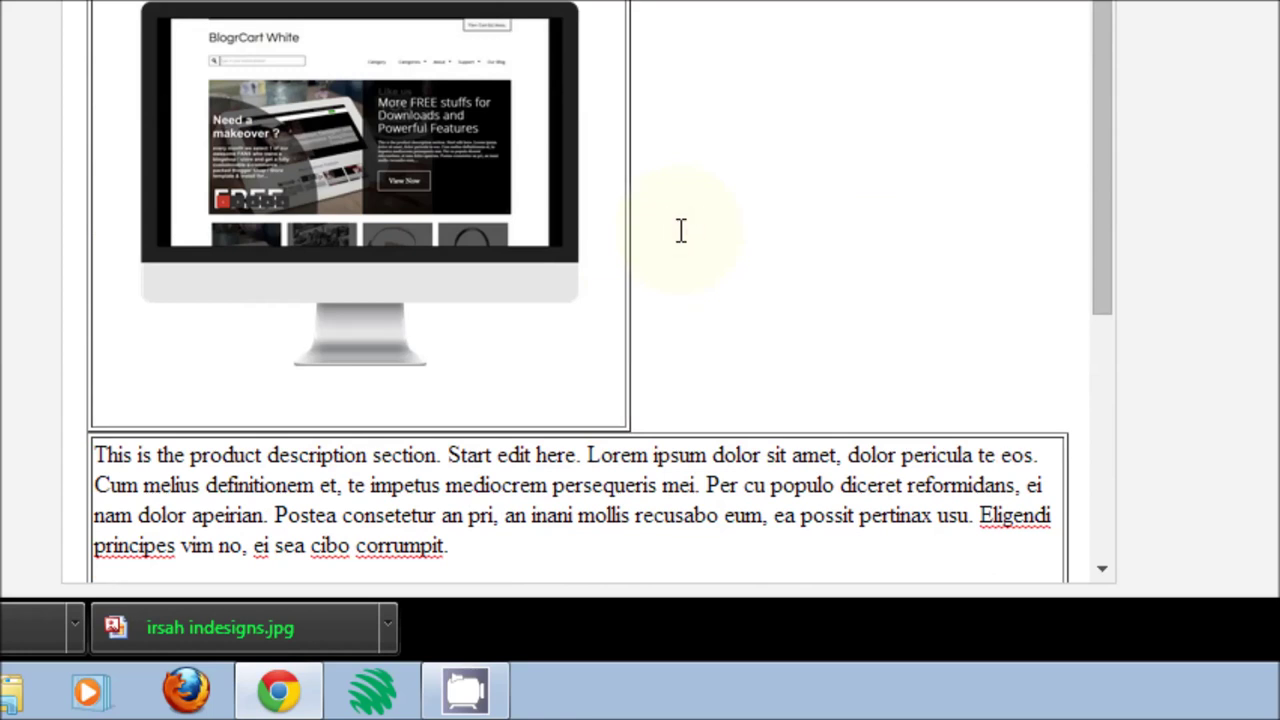
scroll(682, 229, down, 1)
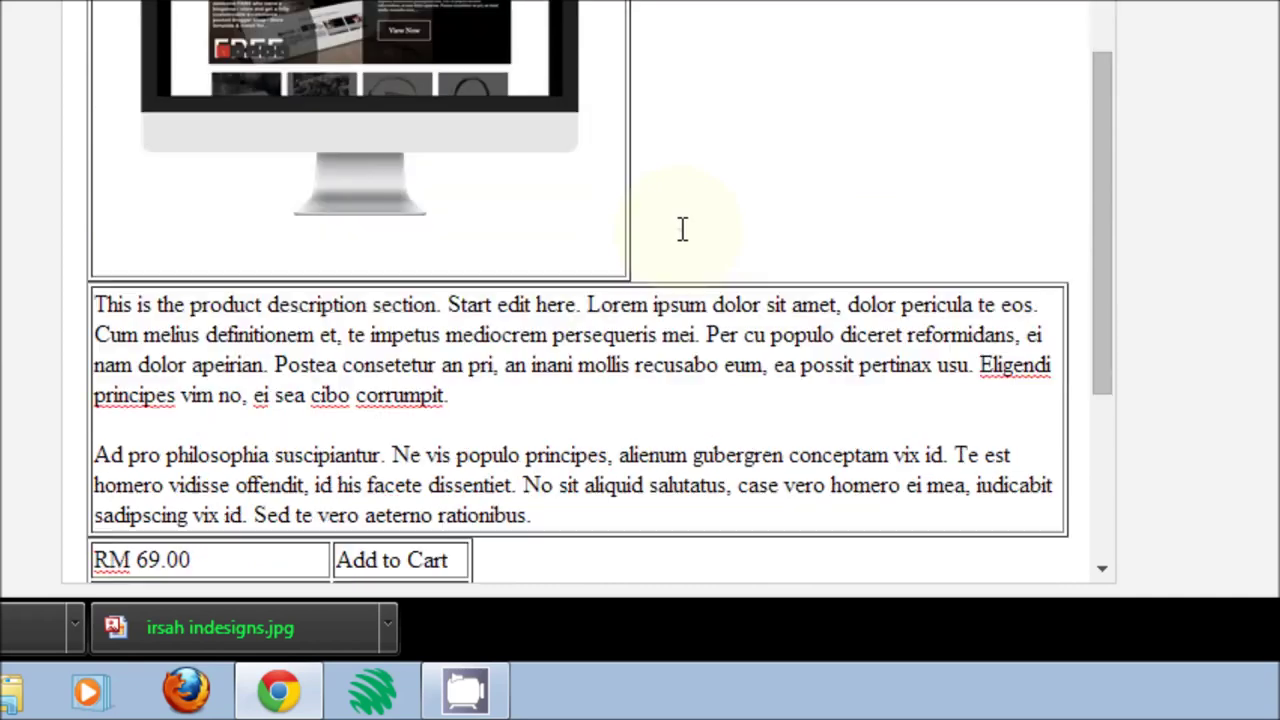
- Select the description paragraphs, then scroll on to the price table
scroll(682, 229, down, 1)
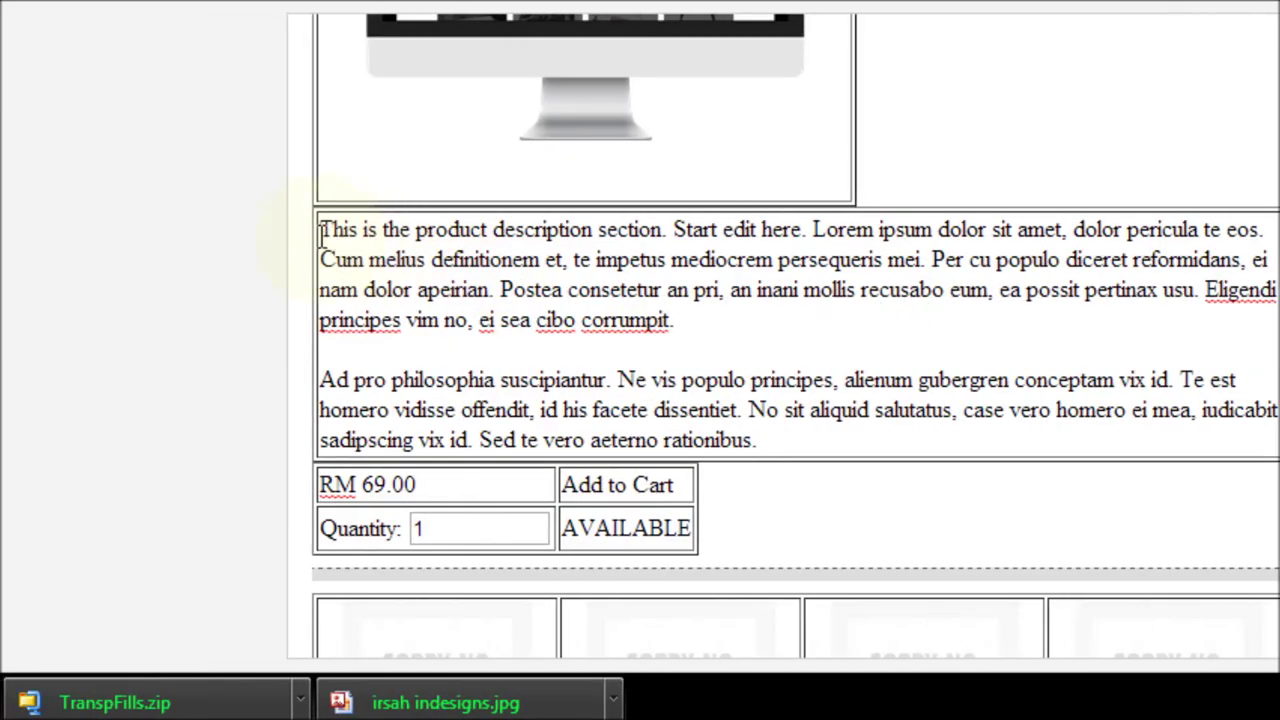
drag(92, 154, 299, 183)
drag(527, 259, 833, 414)
click(787, 345)
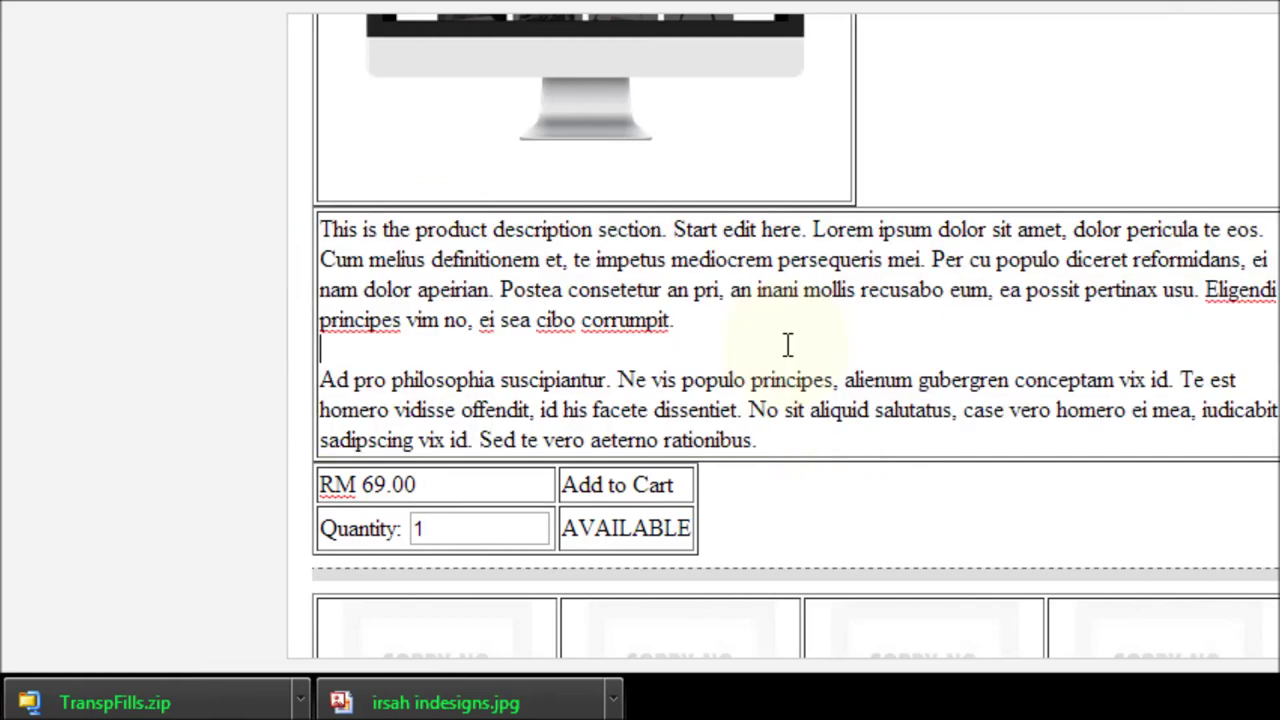
scroll(787, 345, down, 3)
drag(443, 334, 368, 340)
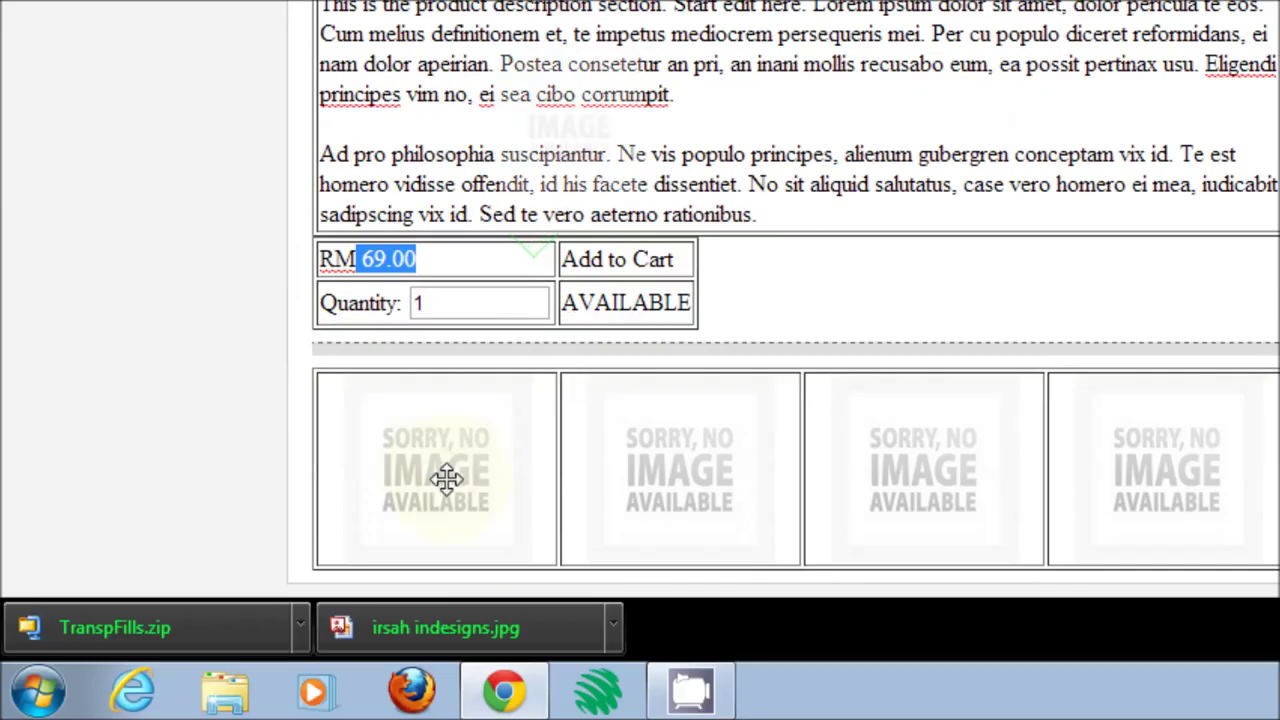
- Delete three of the four 'Sorry, no image' thumbnails, keeping one placeholder cell
click(449, 552)
click(777, 476)
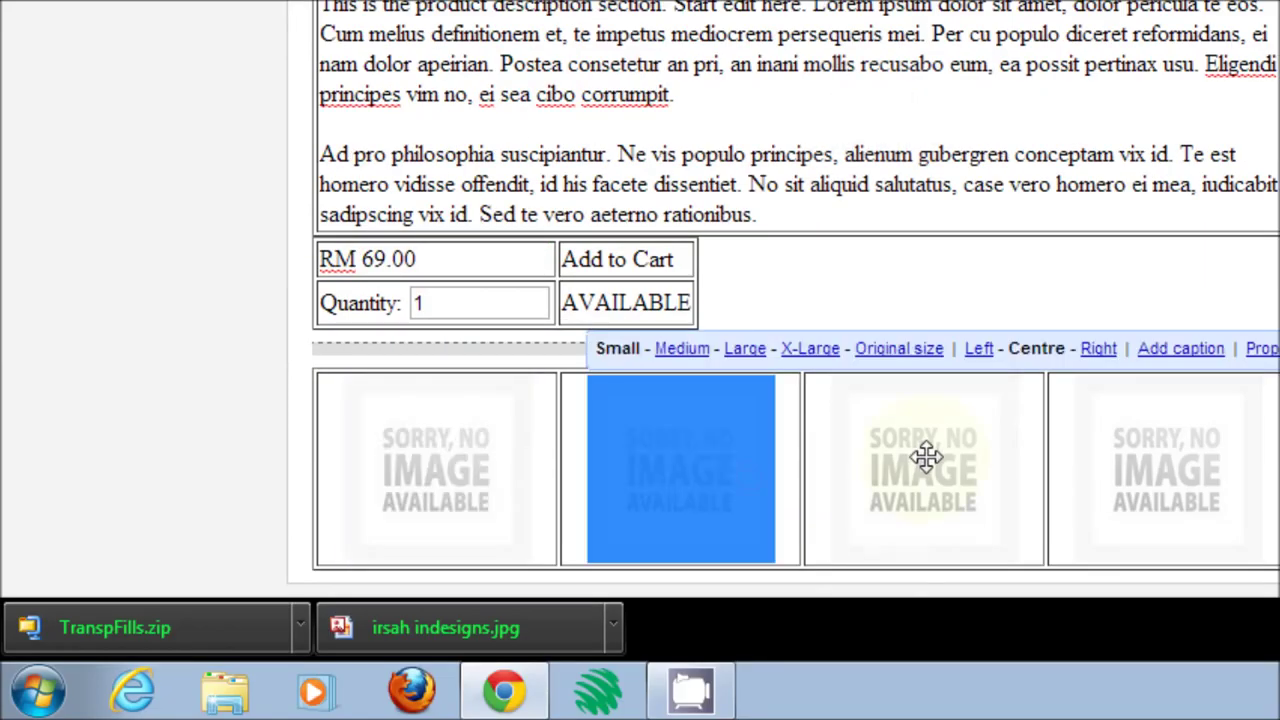
click(923, 457)
click(1161, 470)
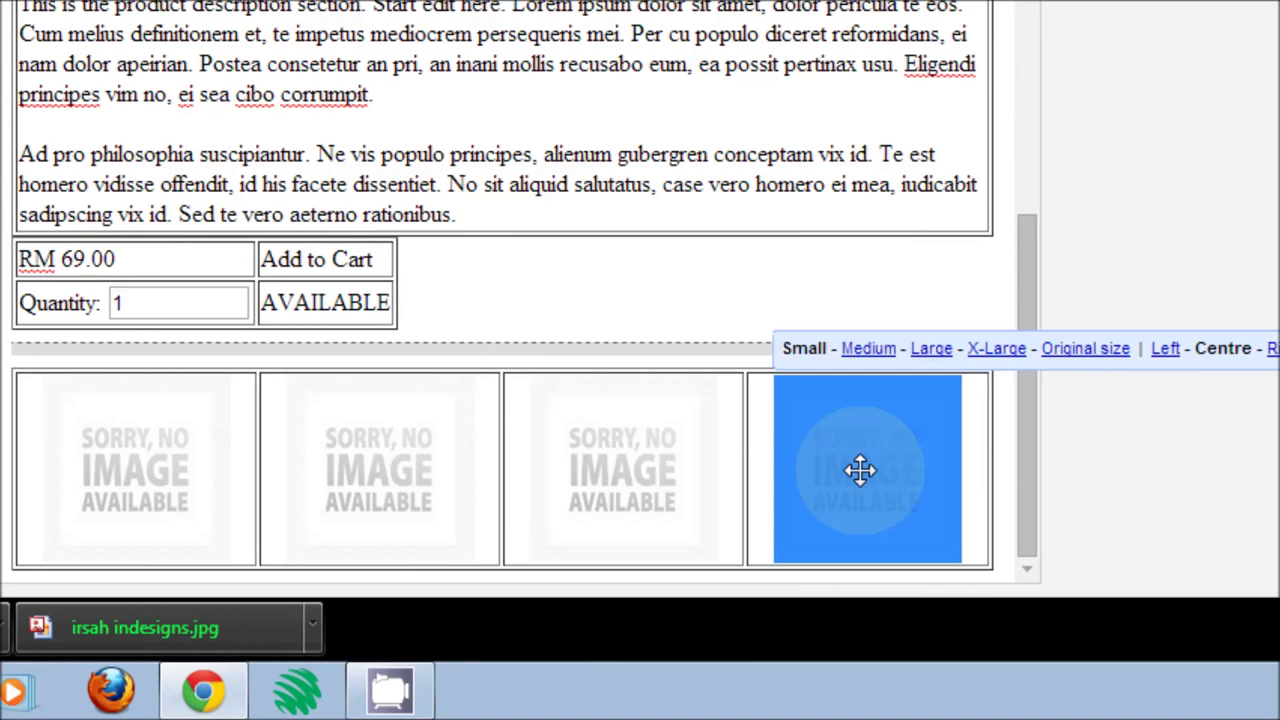
click(343, 471)
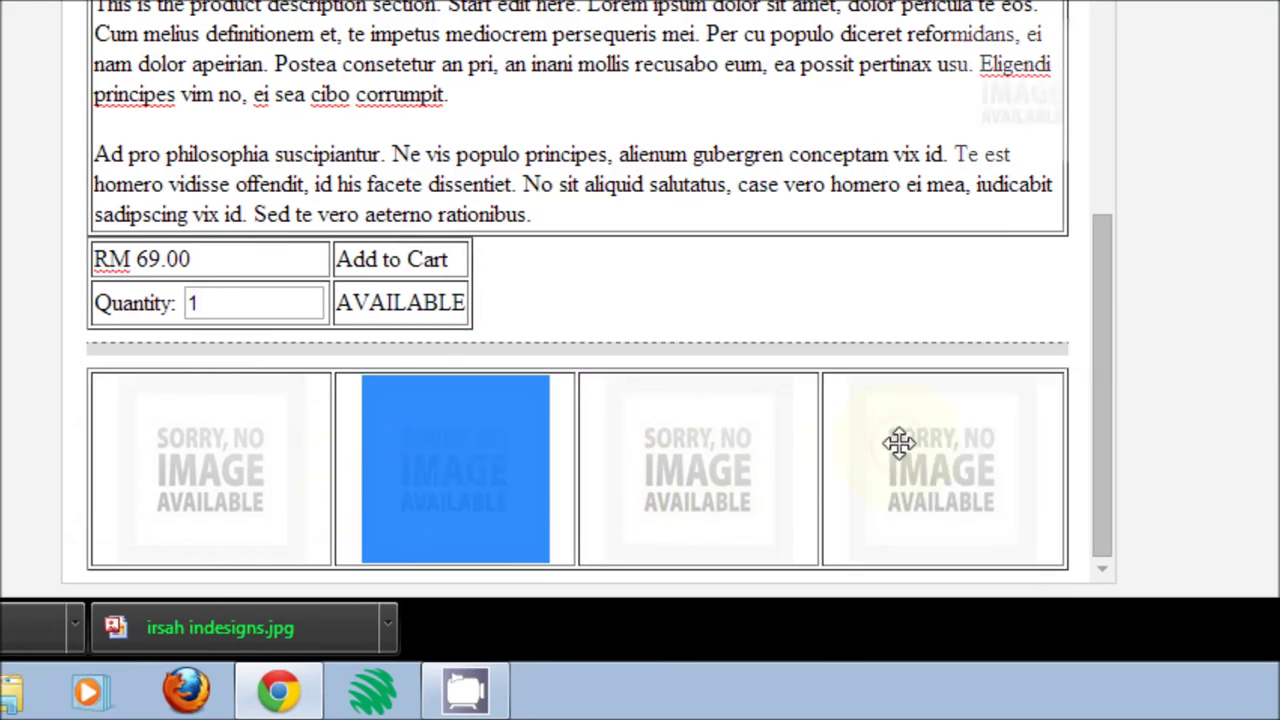
click(824, 443)
click(1085, 349)
click(144, 406)
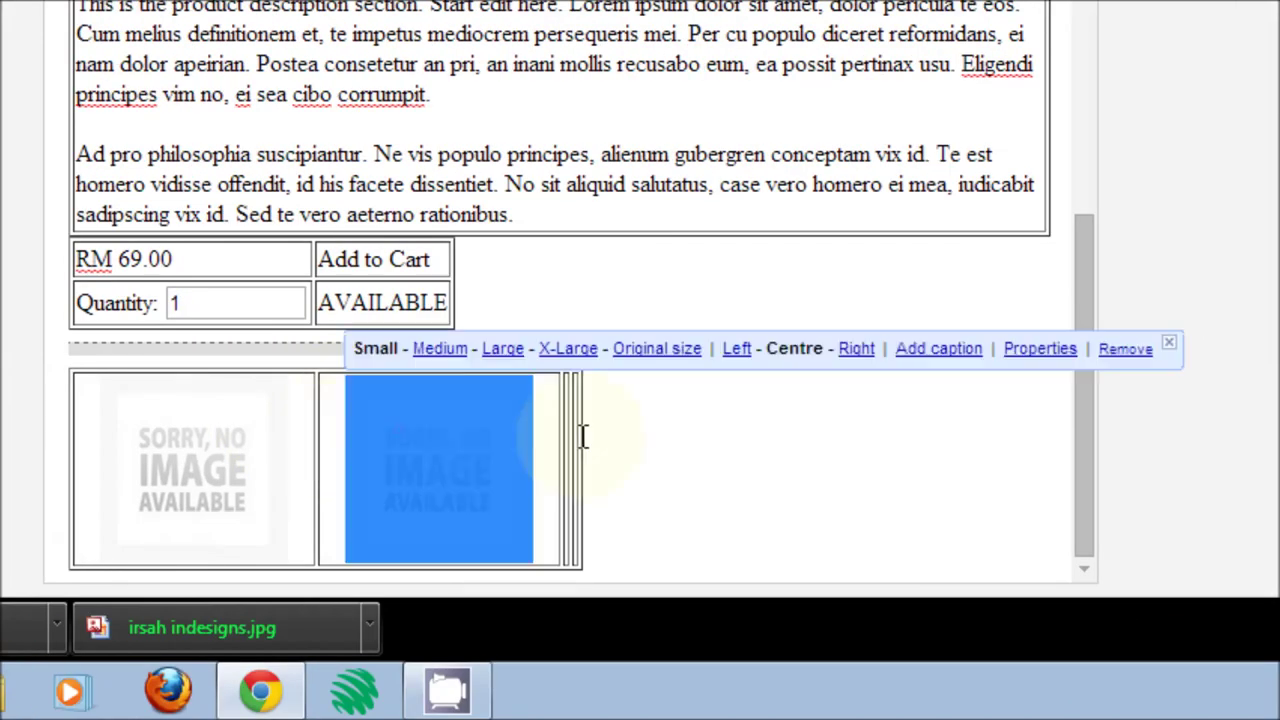
key(Delete)
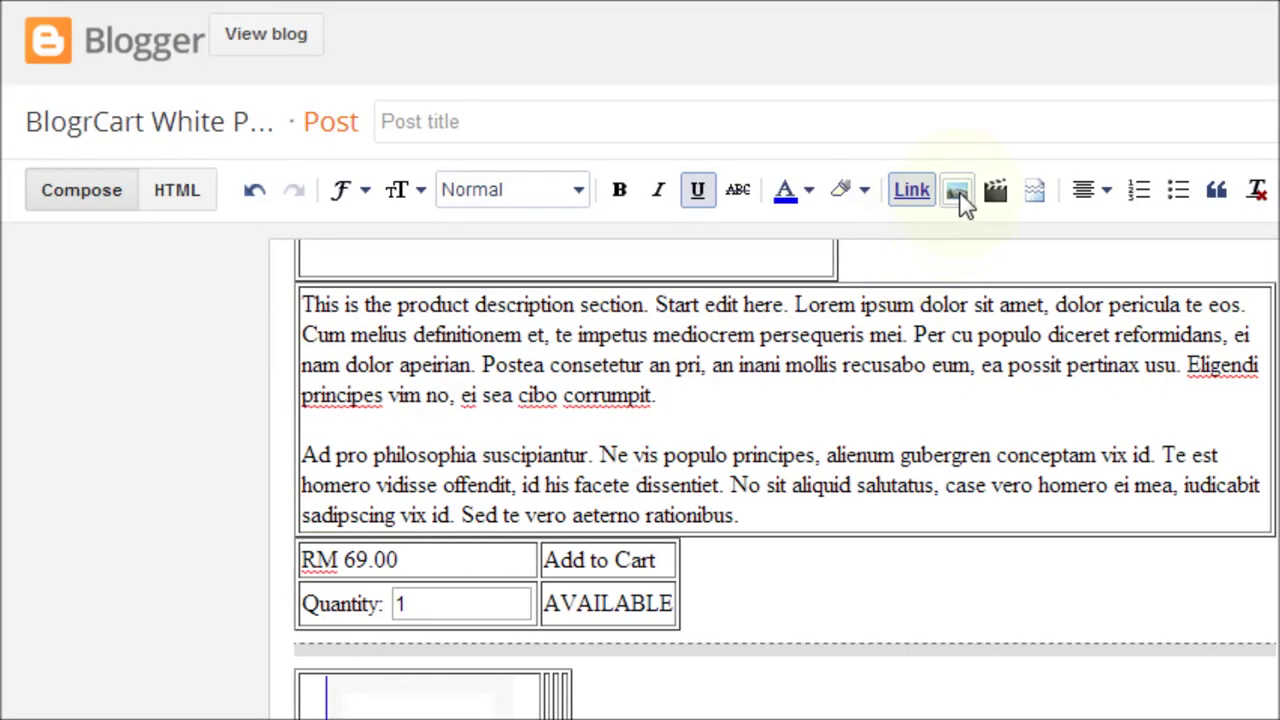
- Insert the monitor mockup image into the thumbnail cell at Small size
click(958, 192)
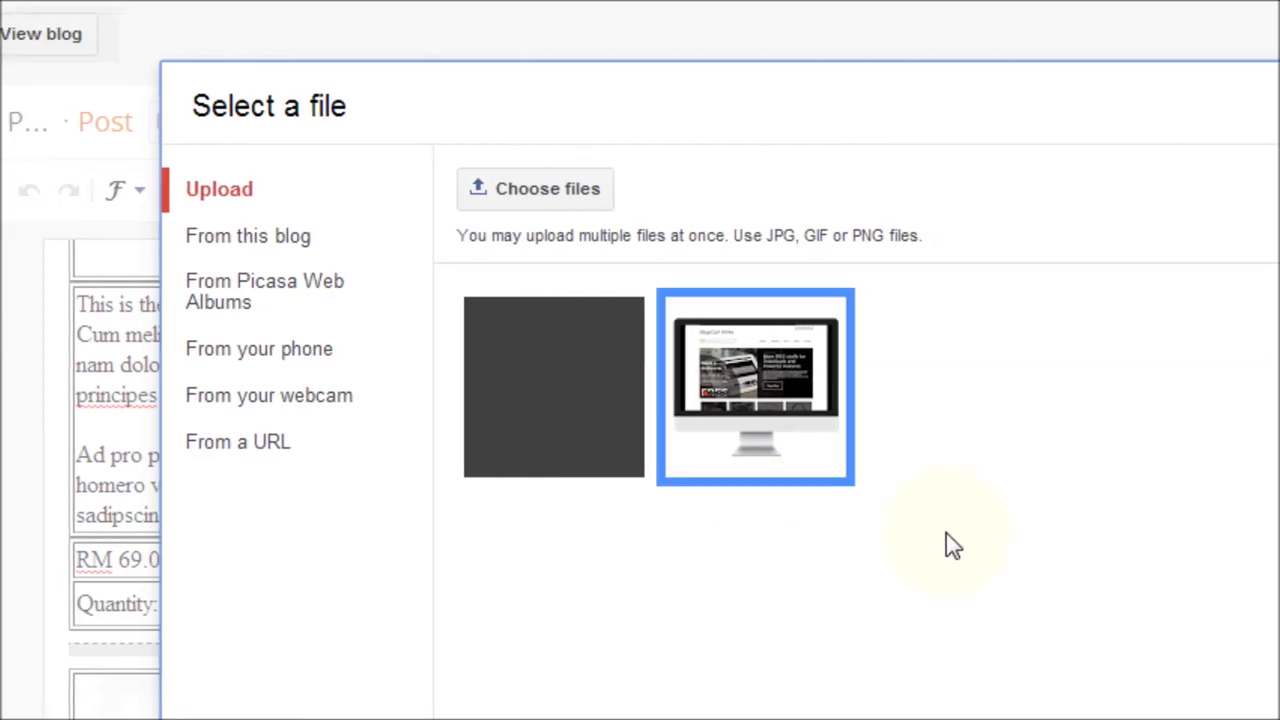
click(810, 432)
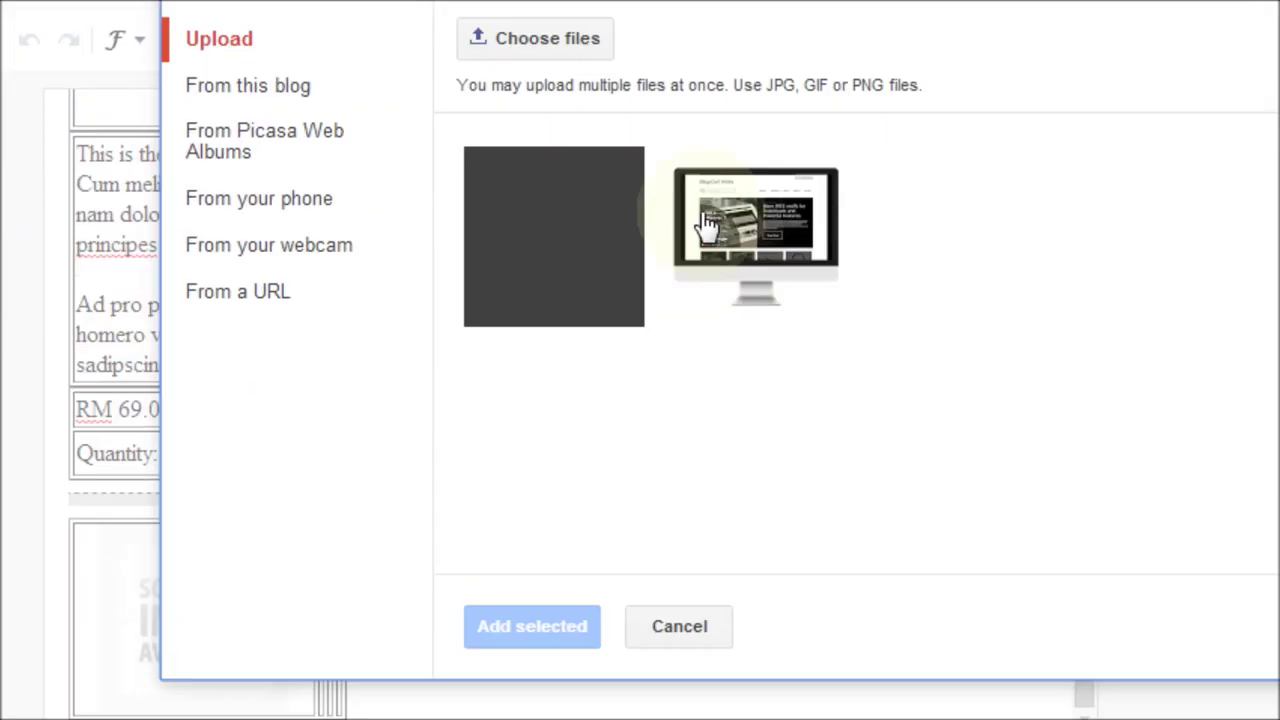
click(706, 222)
click(527, 634)
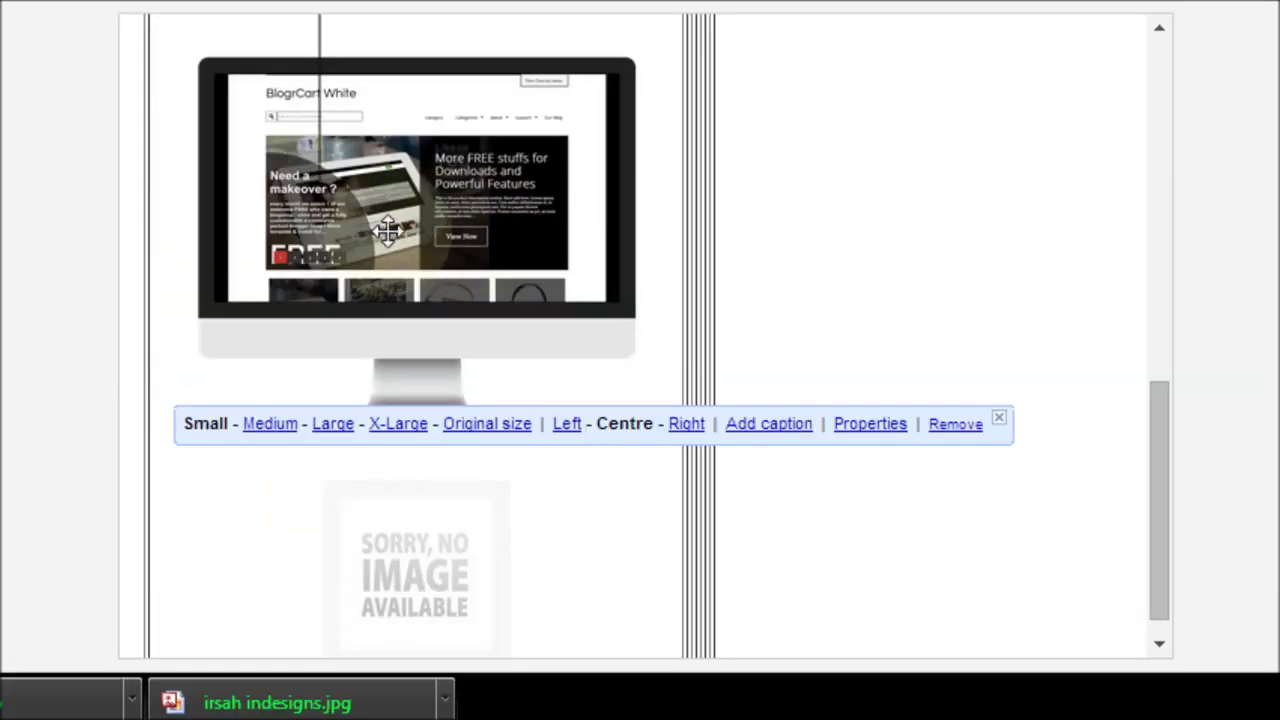
click(418, 215)
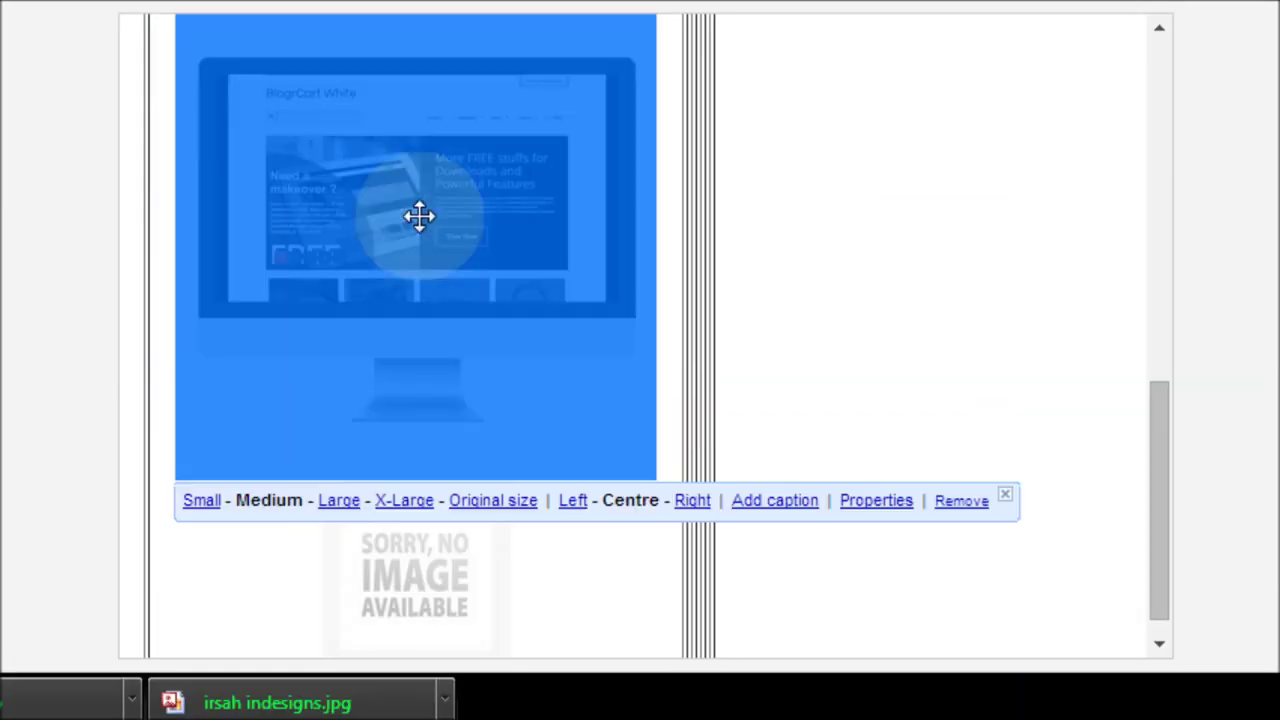
click(358, 518)
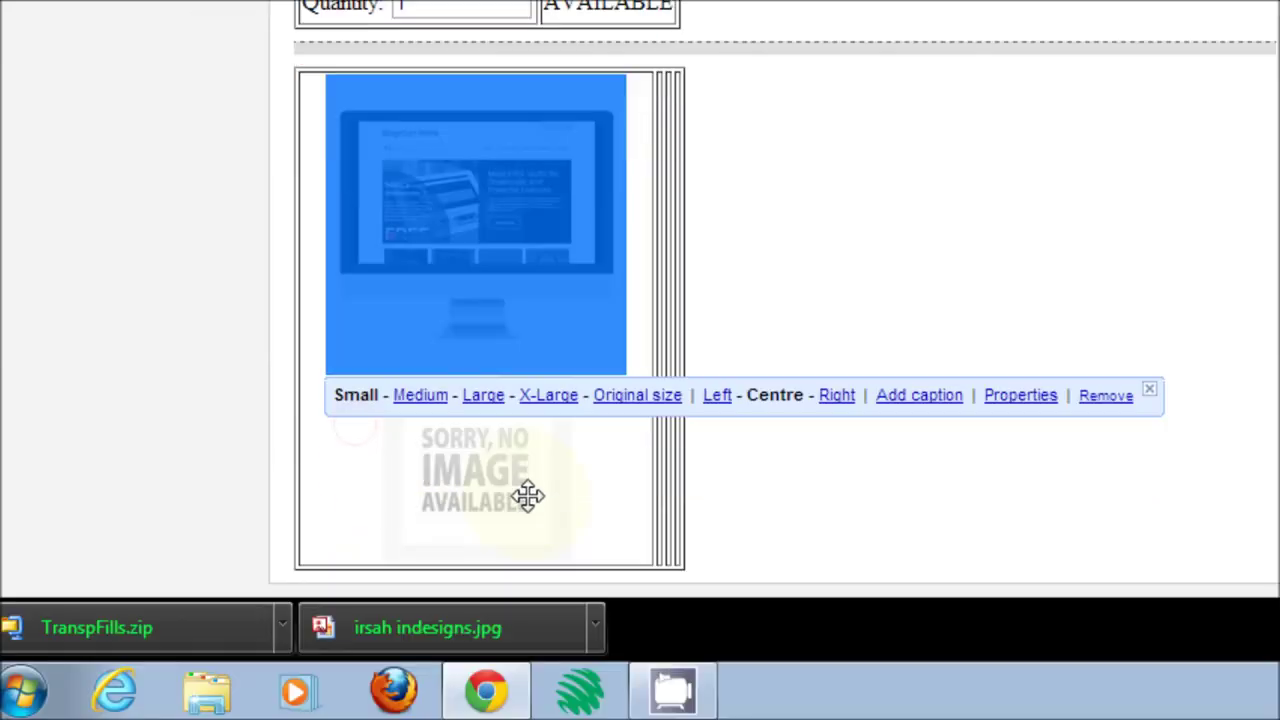
- Remove the 'Sorry, no image' placeholder picture from the thumbnail cell
click(590, 585)
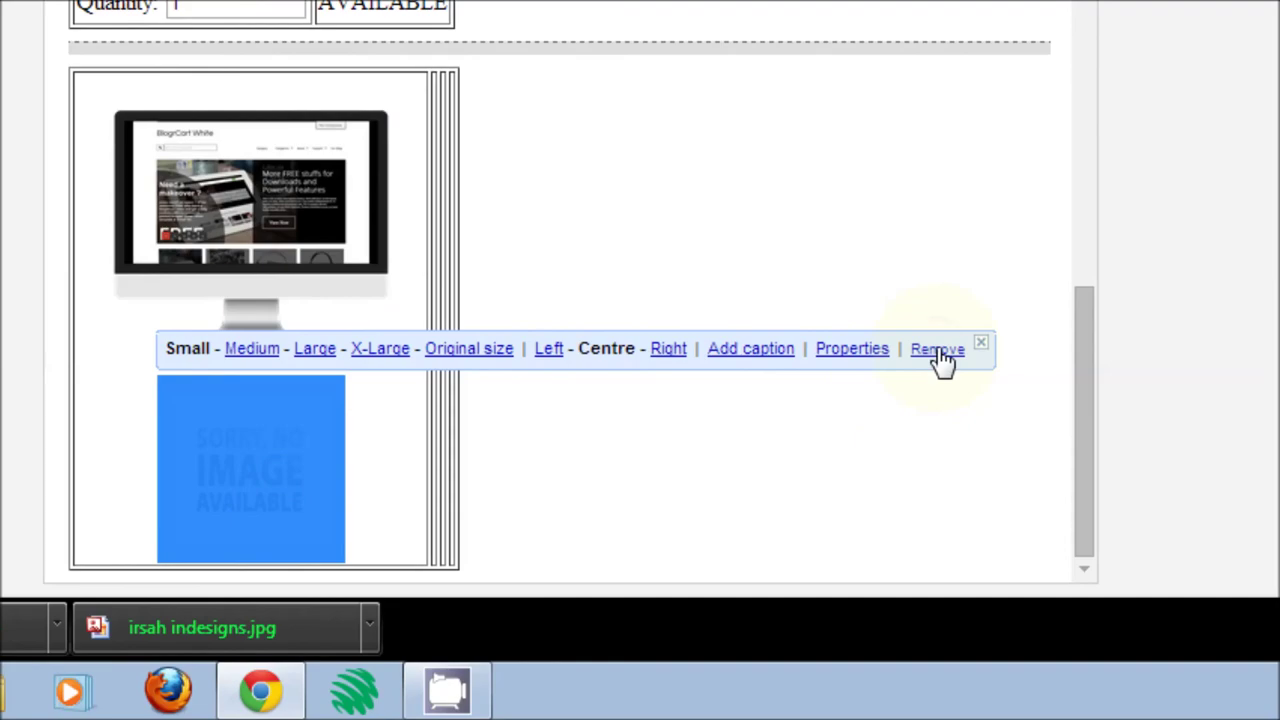
click(938, 352)
scroll(772, 362, up, 10)
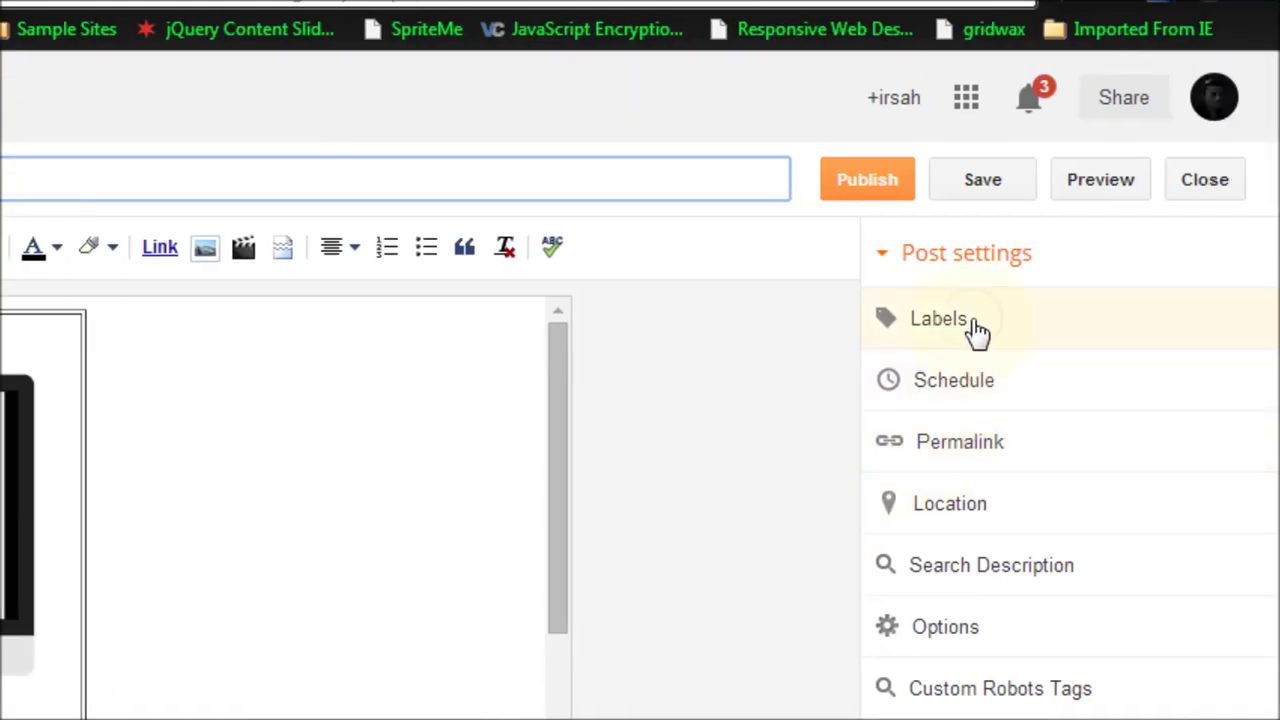
- Add the label 'My Template' to the post
click(976, 332)
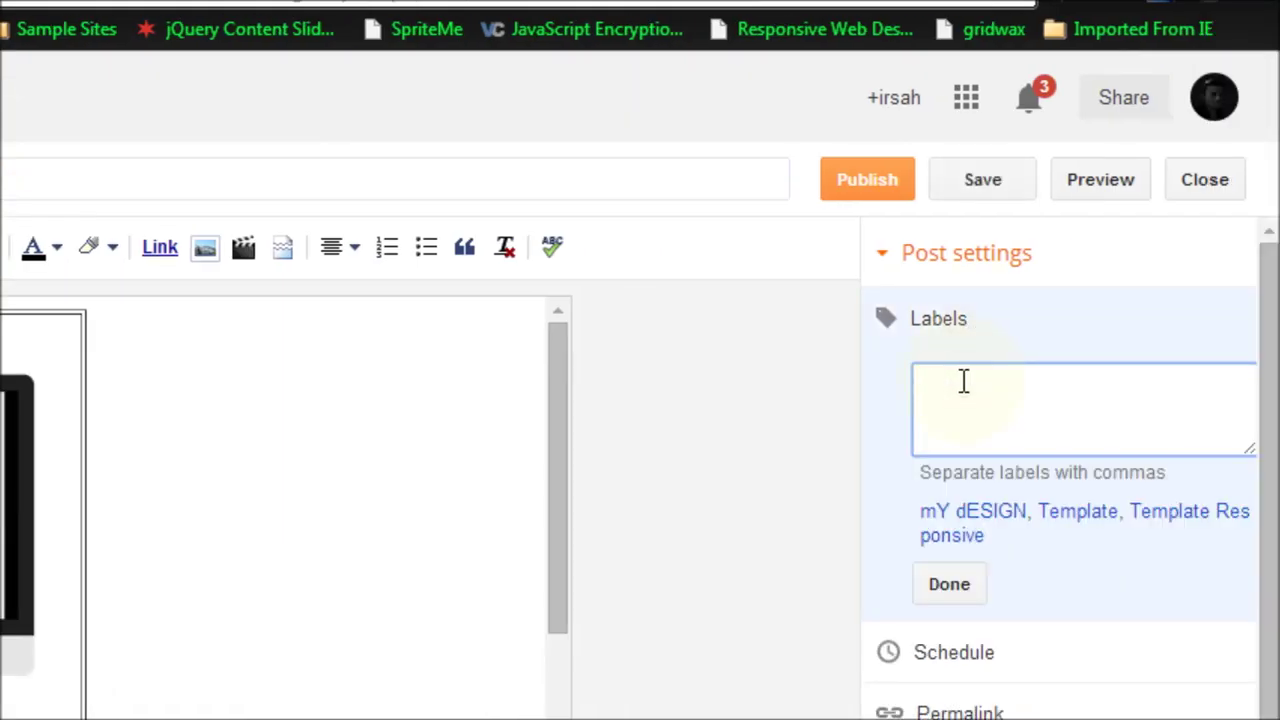
text(My Template)
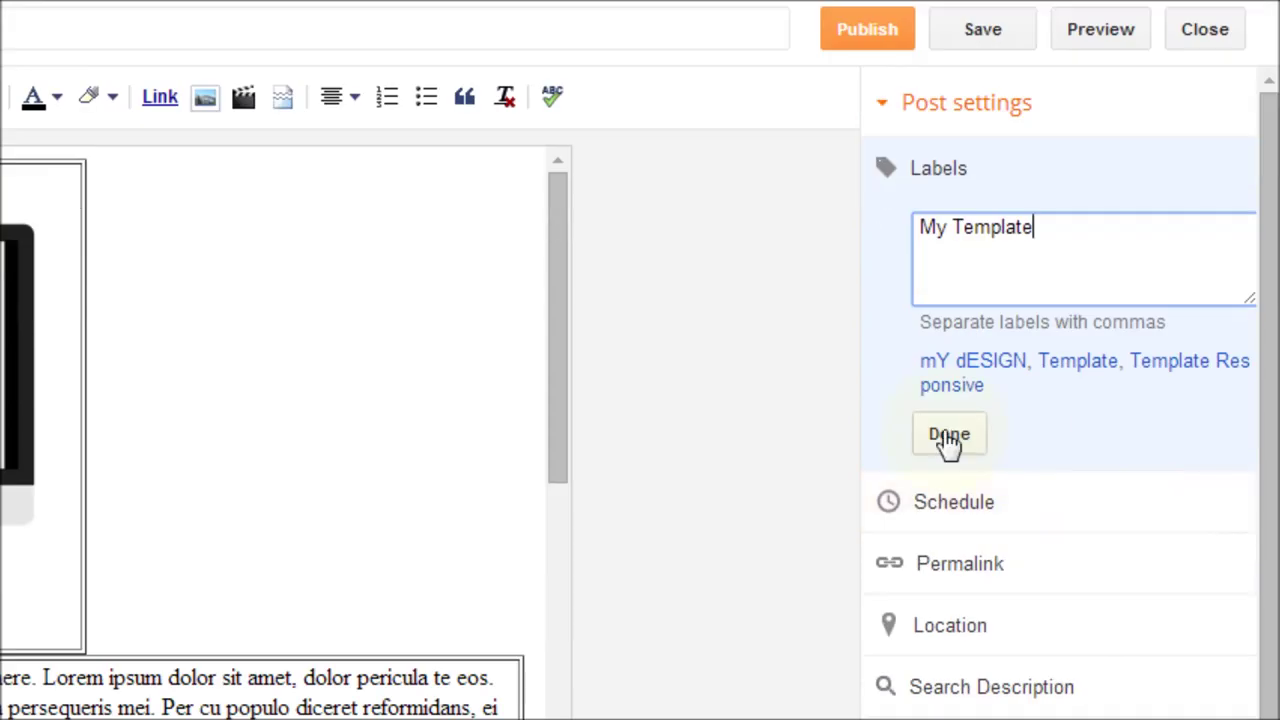
click(949, 584)
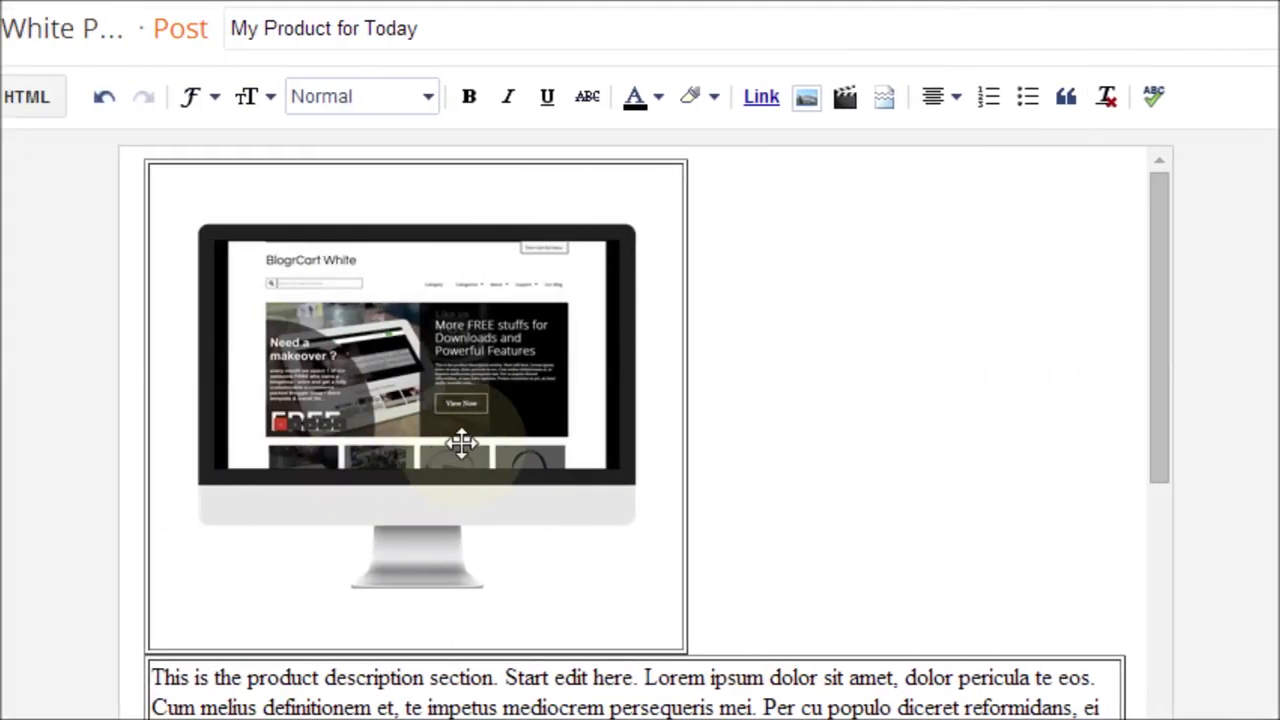
click(488, 441)
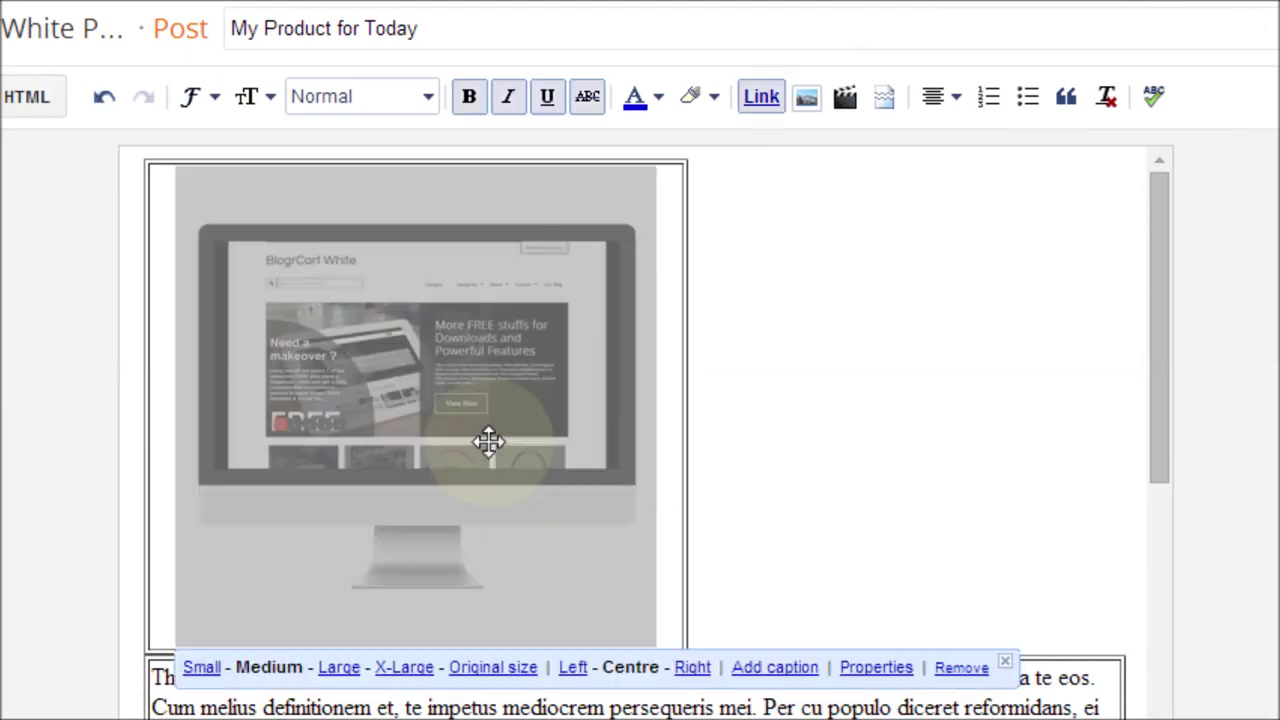
scroll(488, 441, down, 6)
scroll(620, 422, up, 6)
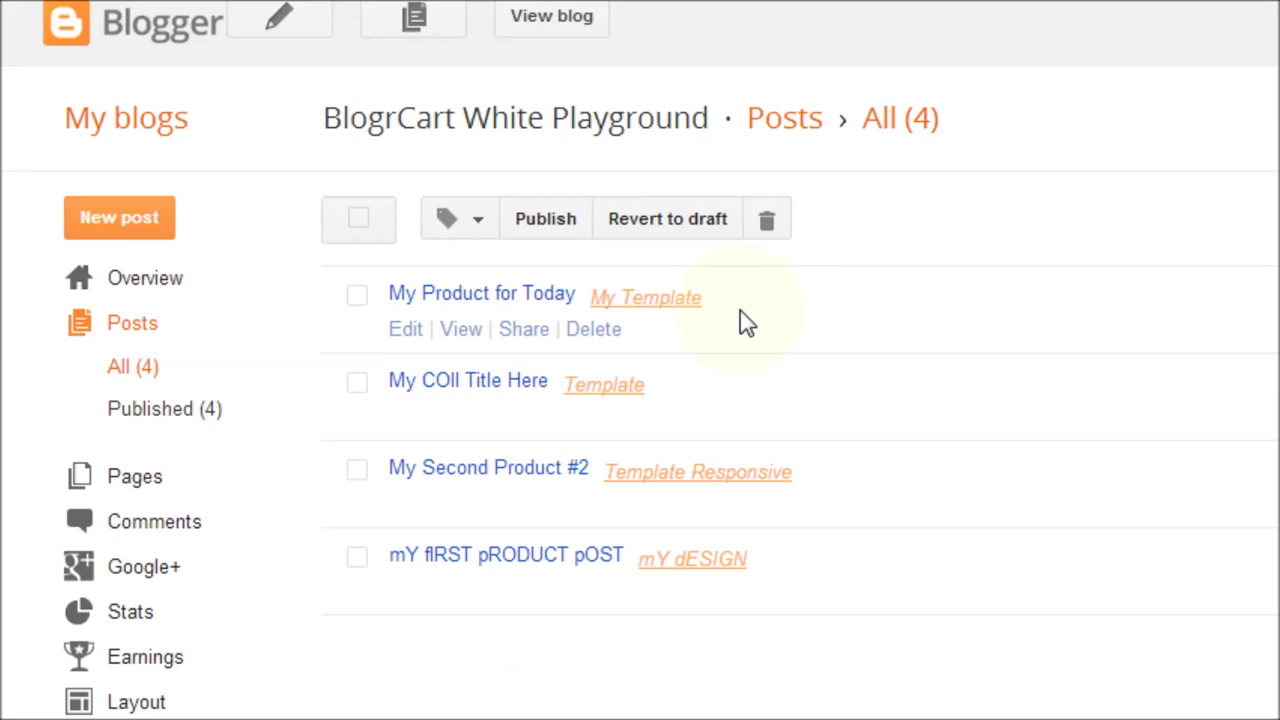
- View the live My Product for Today post, checking its mockup, RM 69.00 price and thumbnail
click(461, 330)
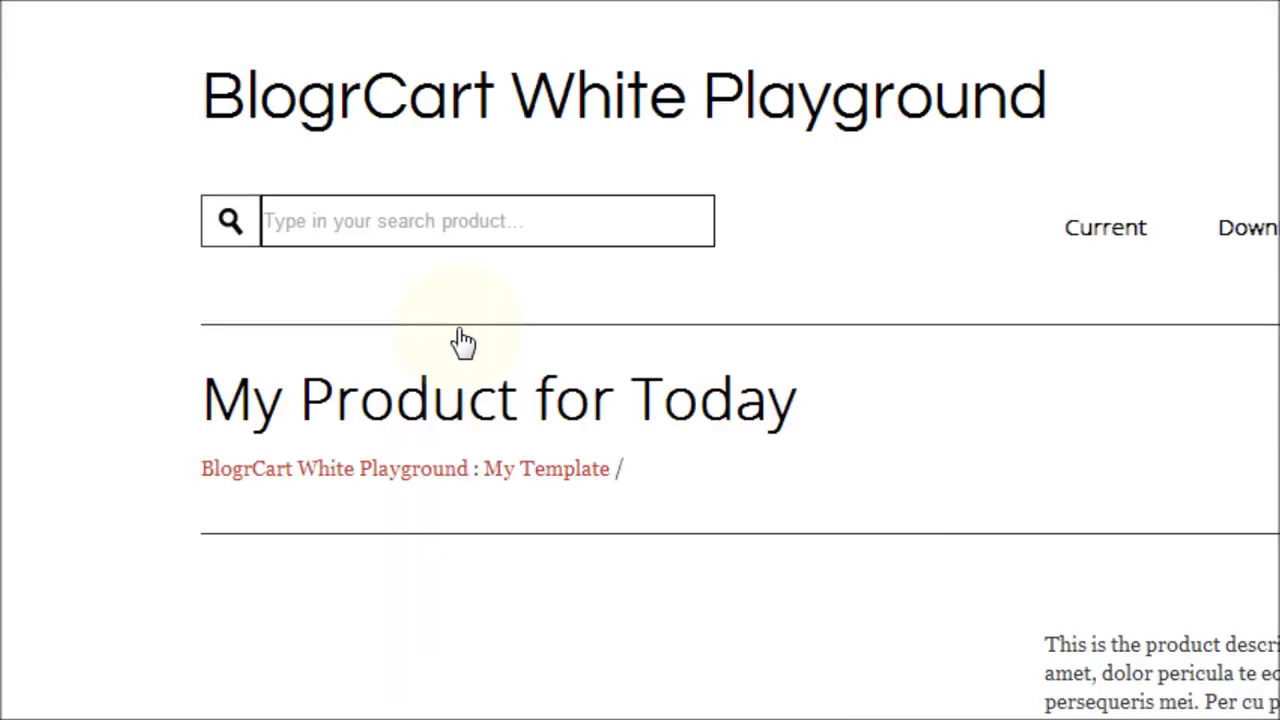
scroll(940, 380, down, 8)
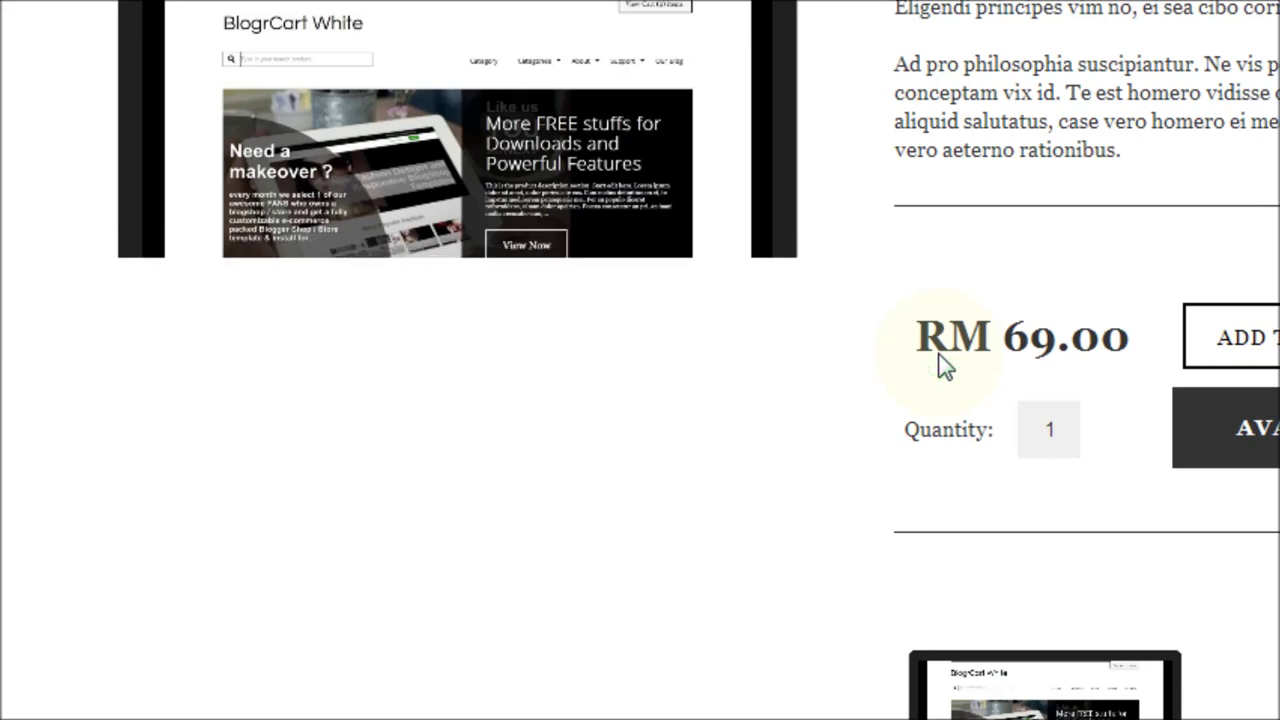
scroll(945, 367, up, 2)
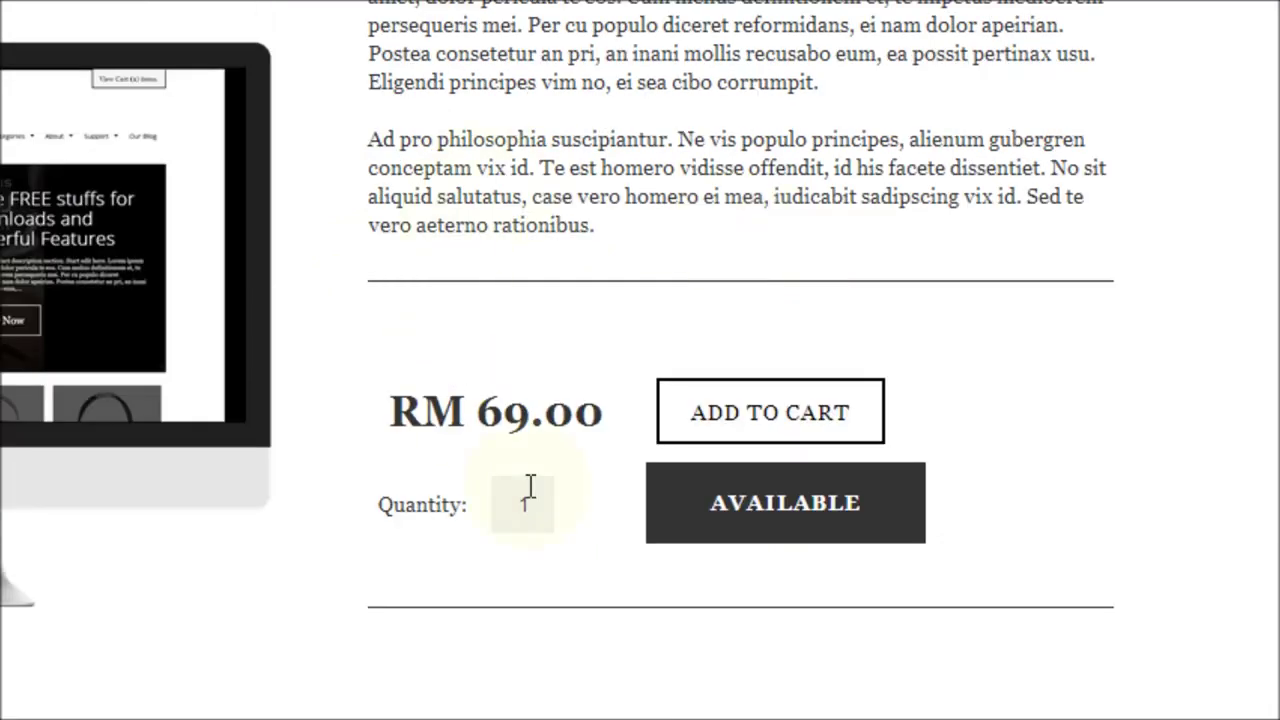
scroll(411, 392, down, 3)
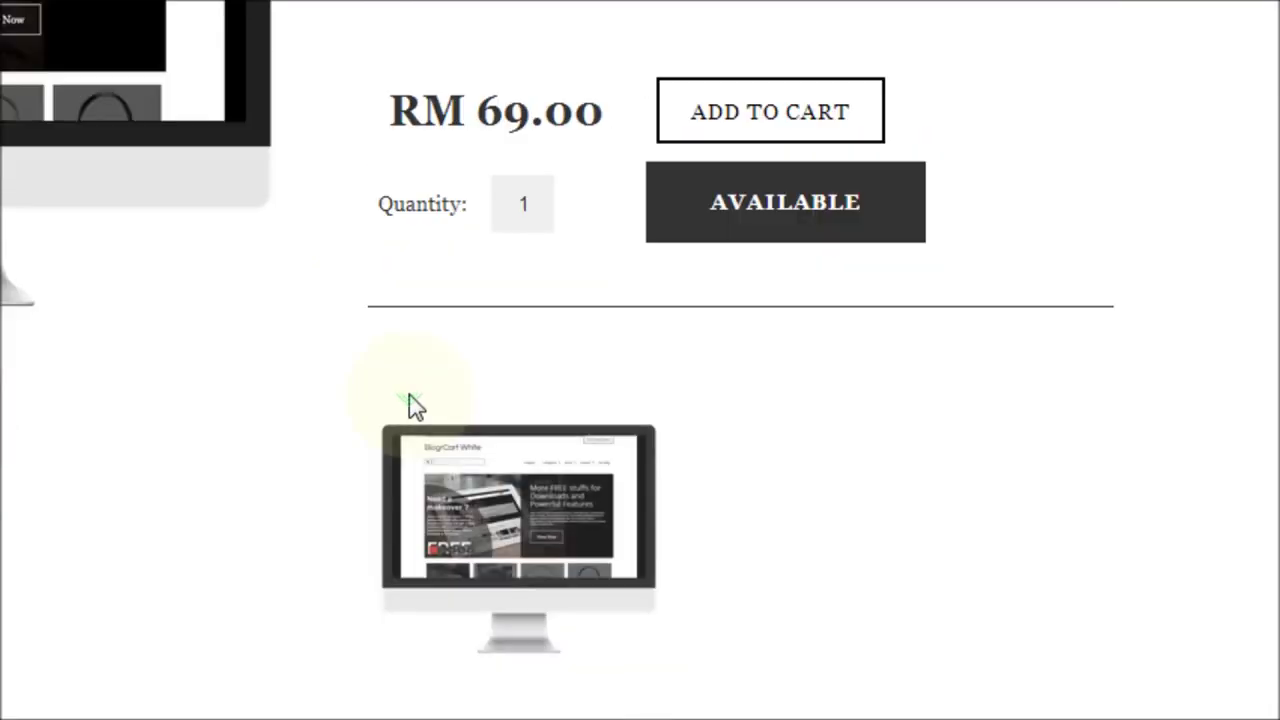
scroll(418, 405, down, 2)
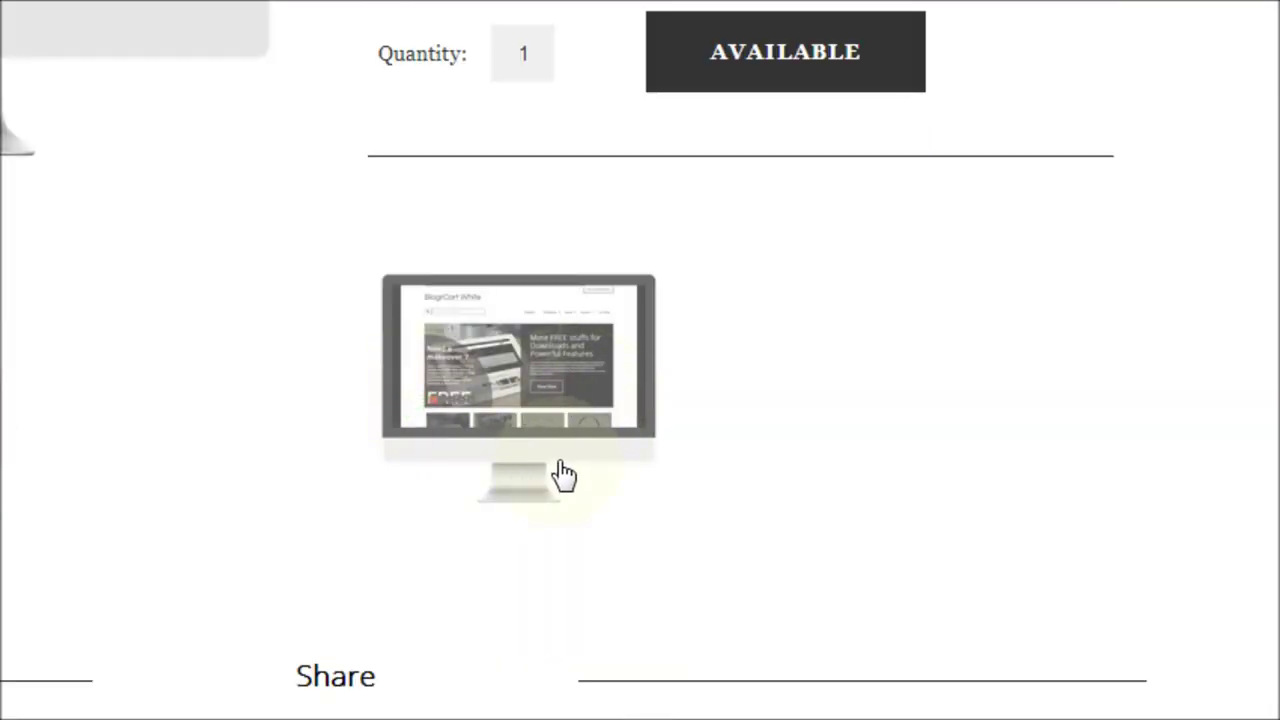
scroll(563, 476, up, 5)
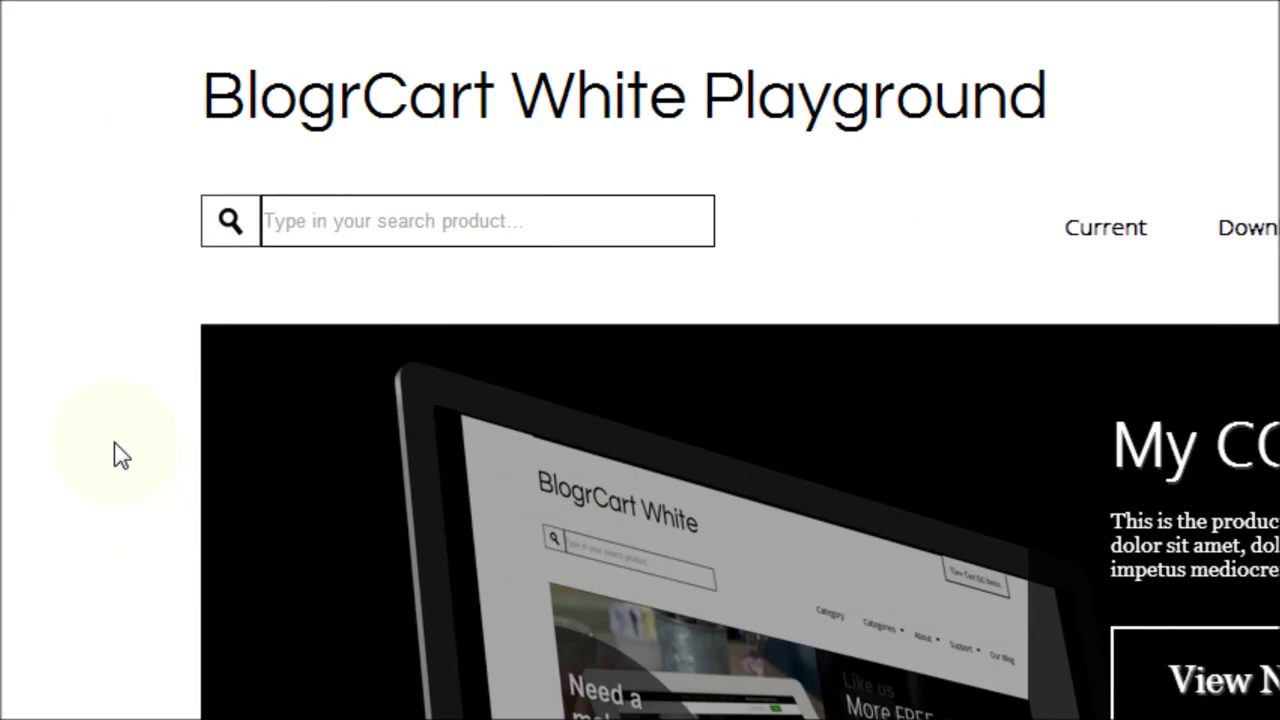
- Scroll down to My Product for Today in the product grid, then back up to the slider
scroll(45, 449, down, 3)
scroll(180, 540, down, 1)
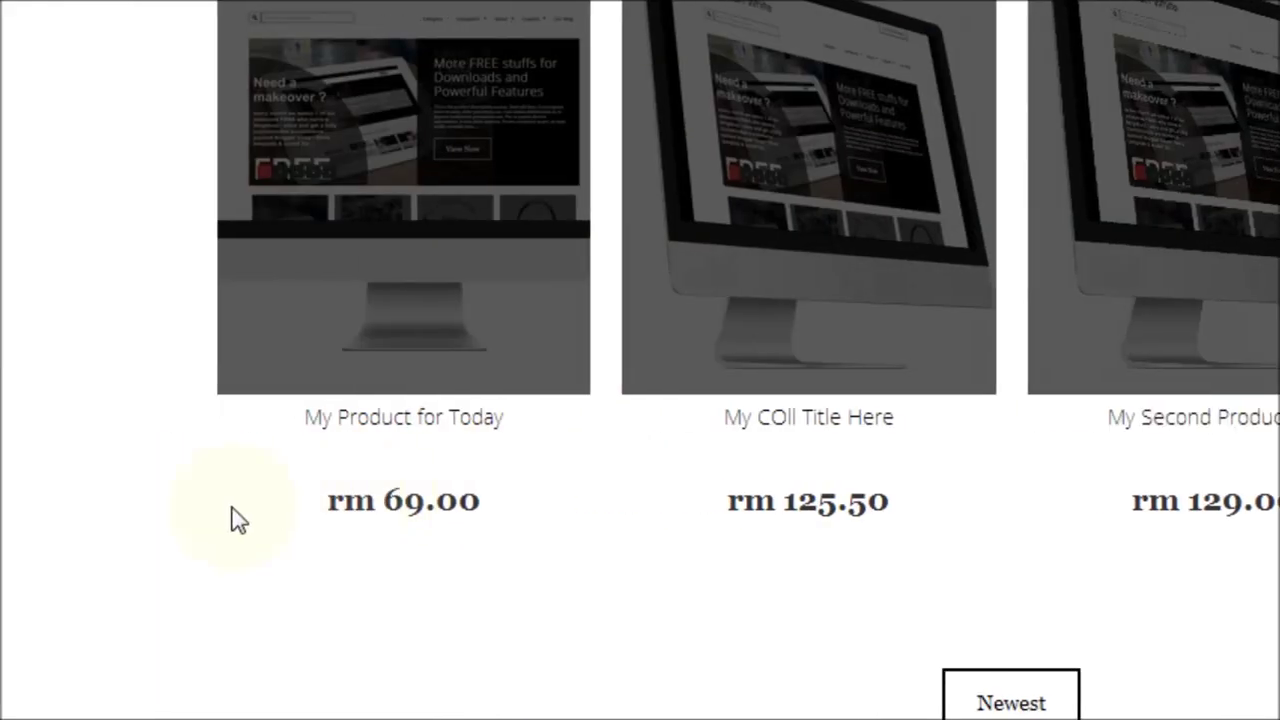
scroll(237, 400, up, 5)
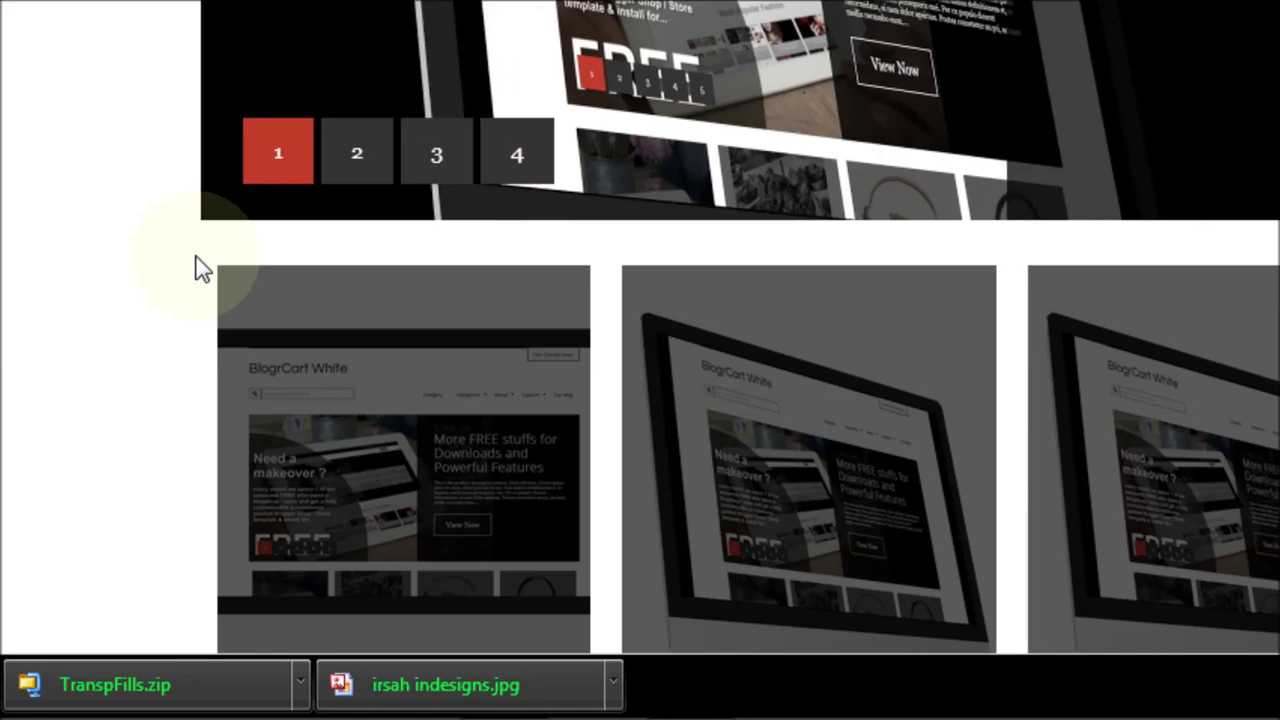
scroll(200, 268, up, 1)
scroll(196, 268, up, 1)
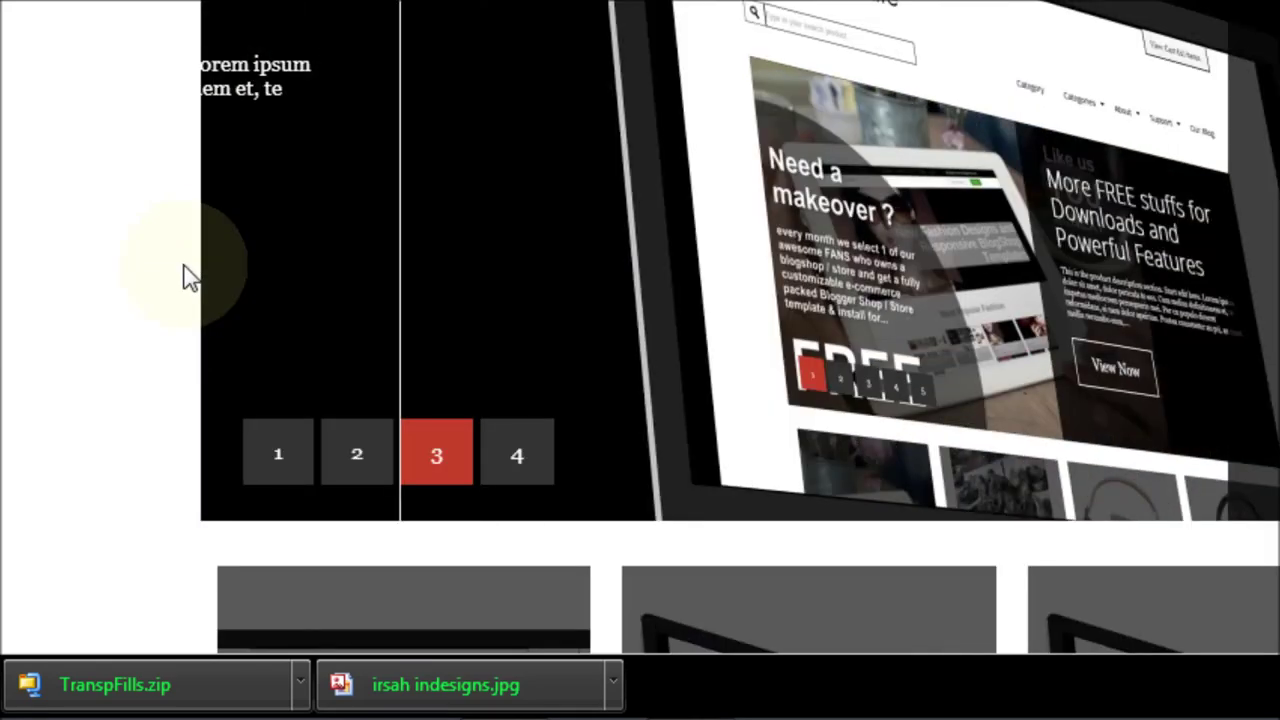